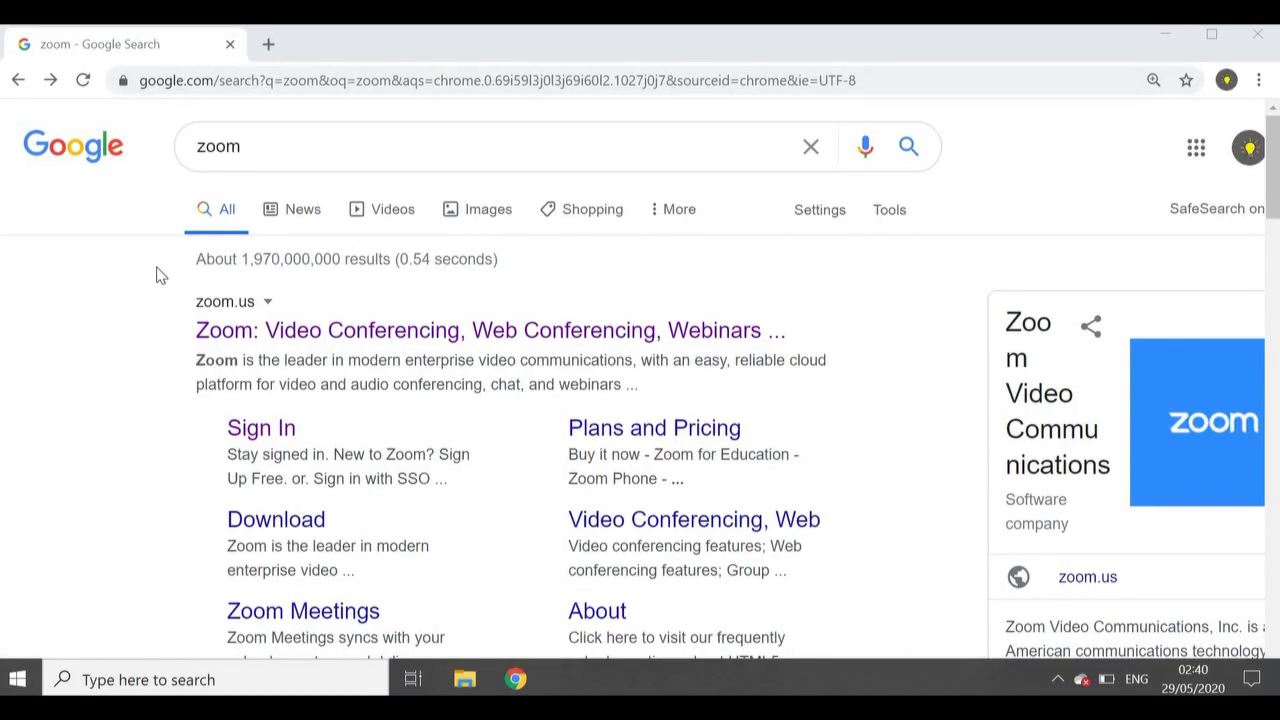
- Open the official Zoom website from the search results and begin the free sign-up
{"action": "left_click", "coordinate": [313, 332]}
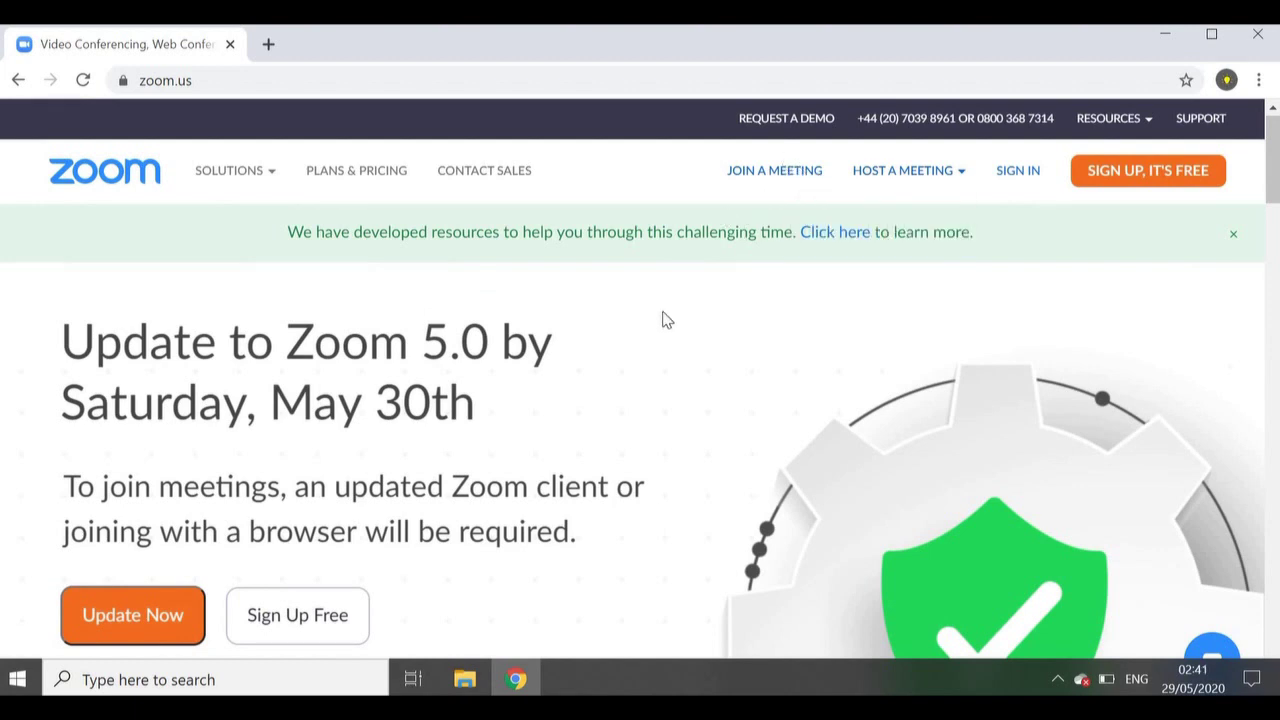
{"action": "scroll", "coordinate": [663, 318], "scroll_direction": "down", "scroll_amount": 1}
{"action": "scroll", "coordinate": [663, 318], "scroll_direction": "up", "scroll_amount": 1}
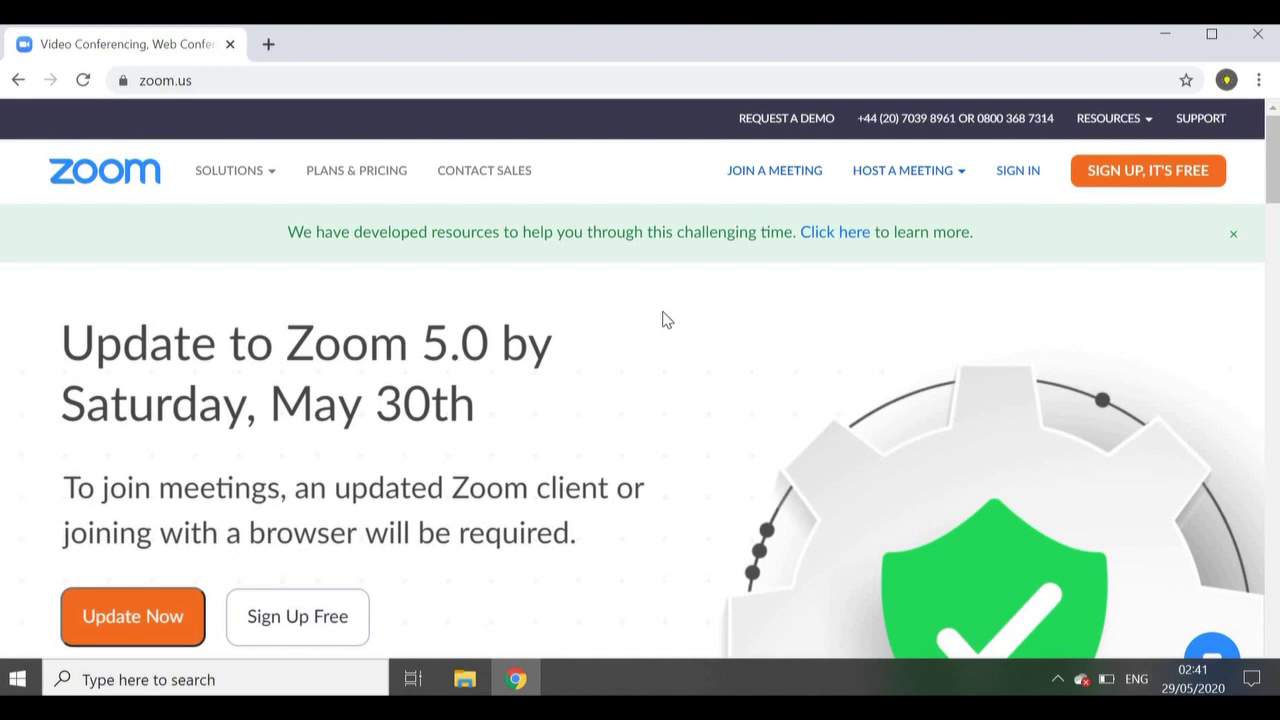
{"action": "left_click", "coordinate": [1147, 162]}
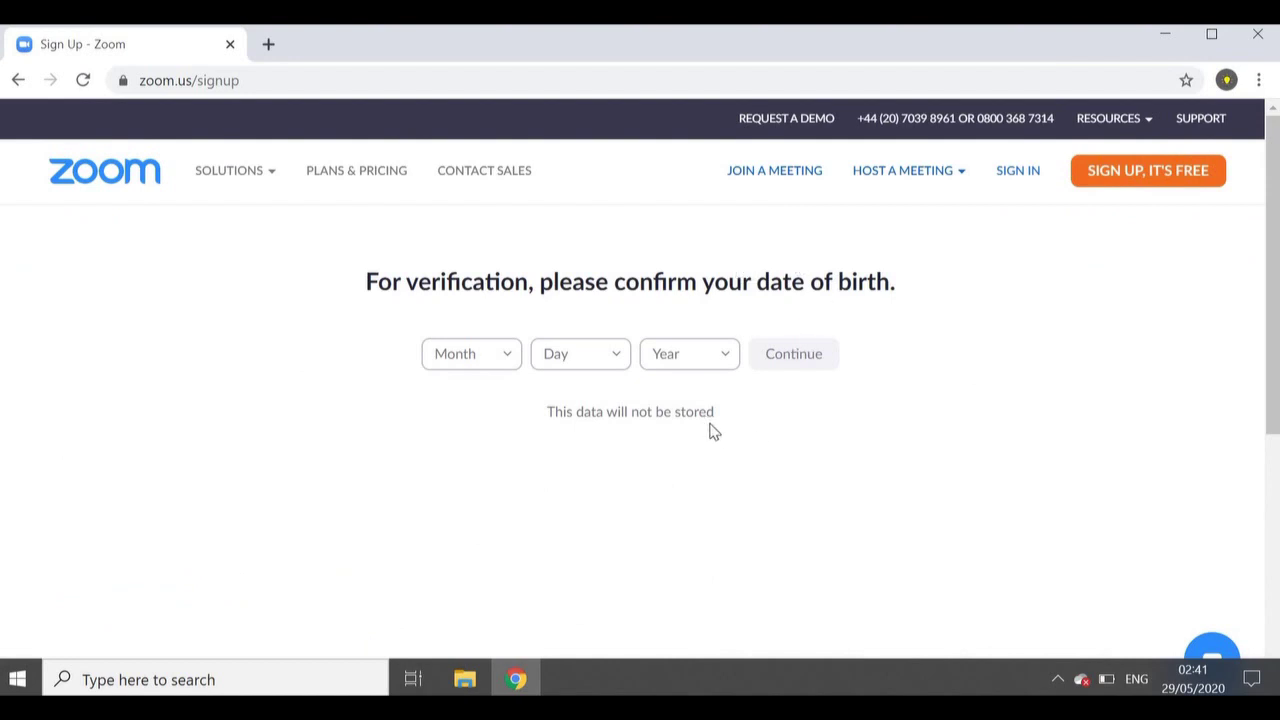
- Confirm the date of birth and create the Zoom account by signing up with Google
{"action": "left_click", "coordinate": [834, 354]}
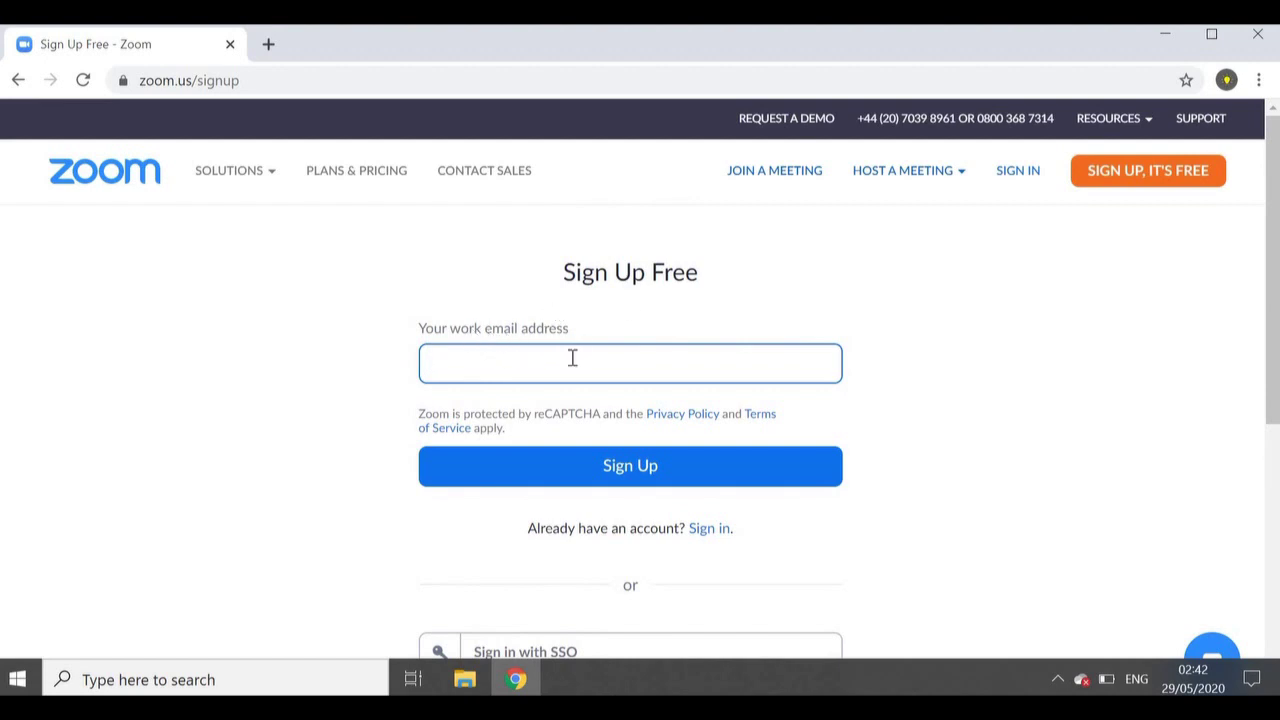
{"action": "scroll", "coordinate": [533, 472], "scroll_direction": "down", "scroll_amount": 1}
{"action": "scroll", "coordinate": [523, 494], "scroll_direction": "down", "scroll_amount": 1}
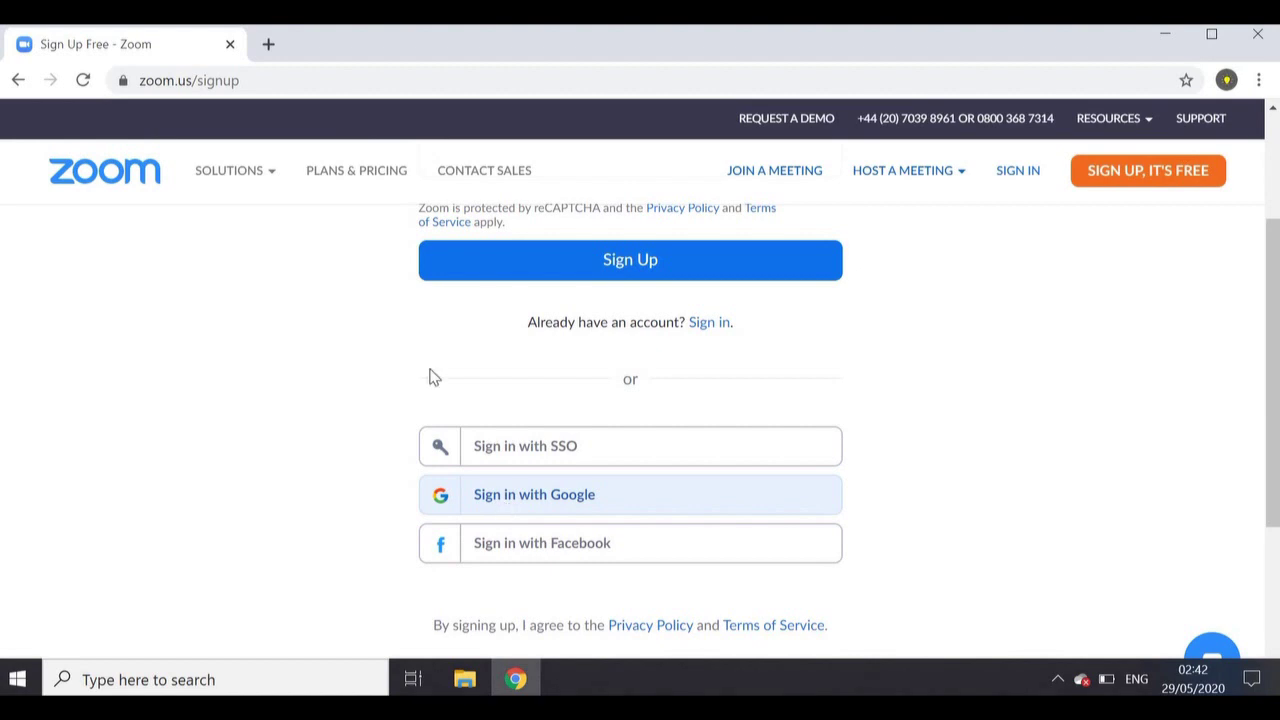
{"action": "left_click", "coordinate": [498, 521]}
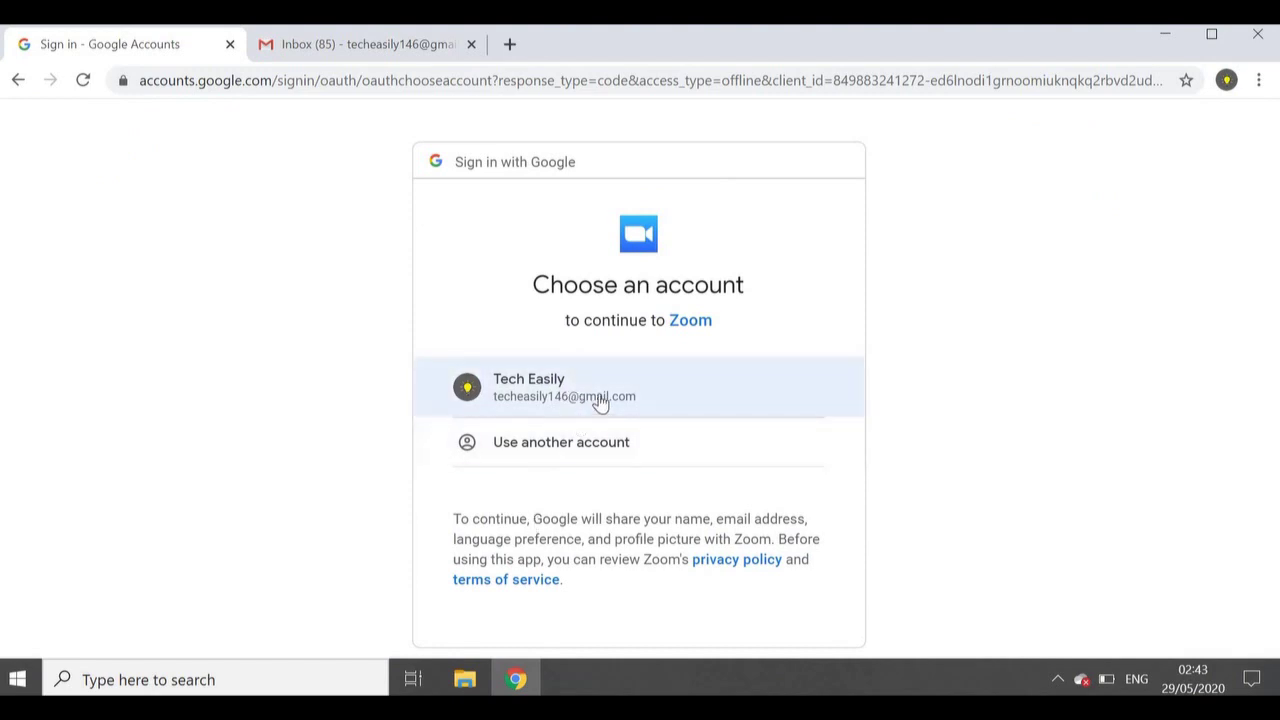
{"action": "left_click", "coordinate": [599, 398]}
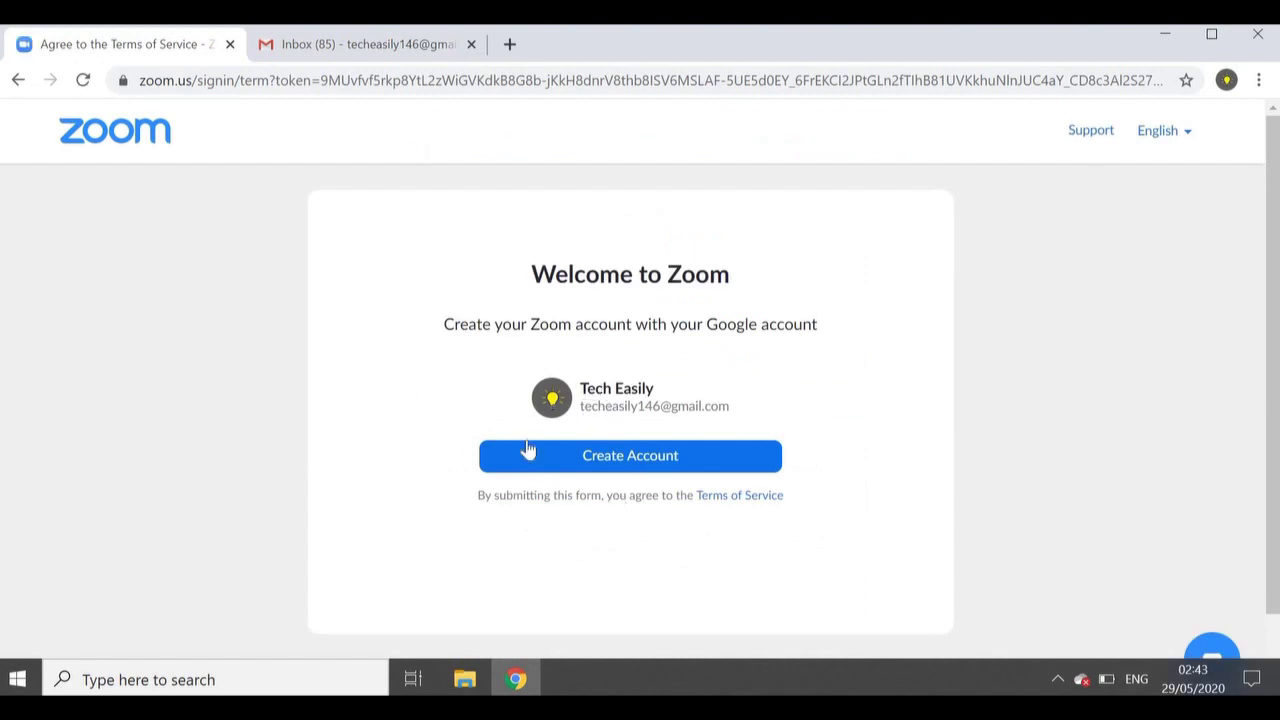
{"action": "left_click", "coordinate": [614, 465]}
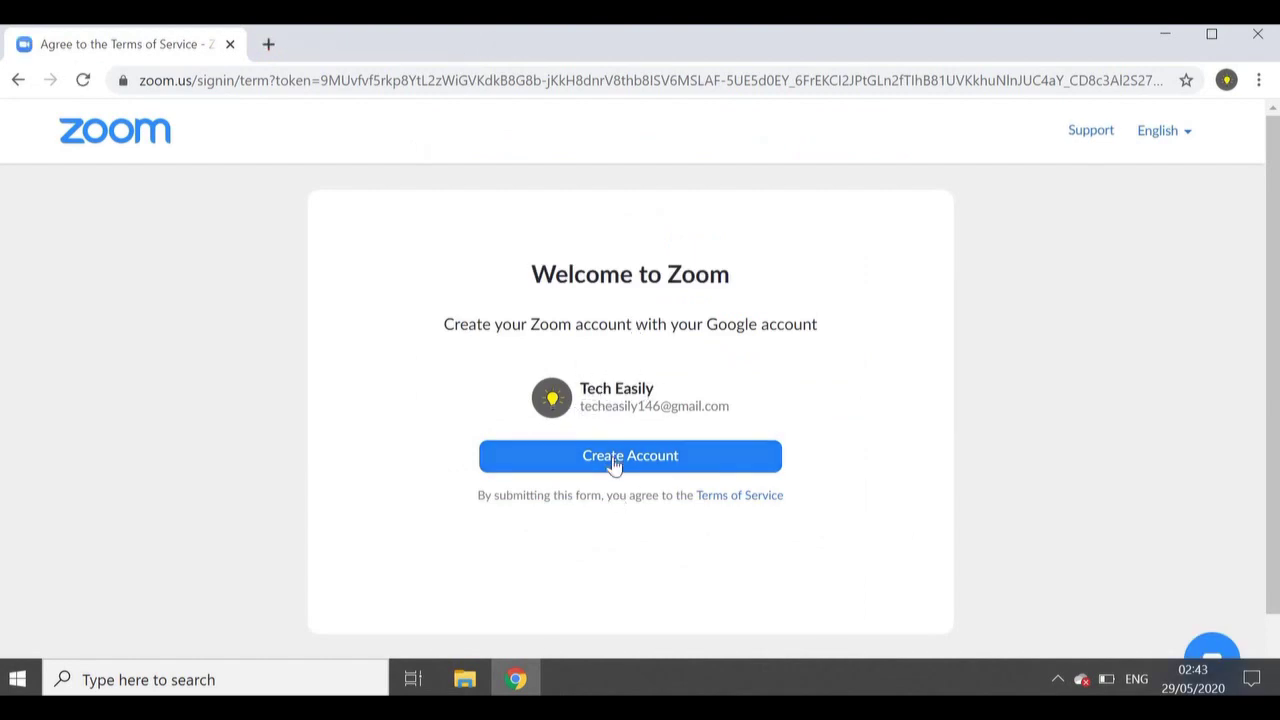
{"action": "left_click", "coordinate": [614, 462]}
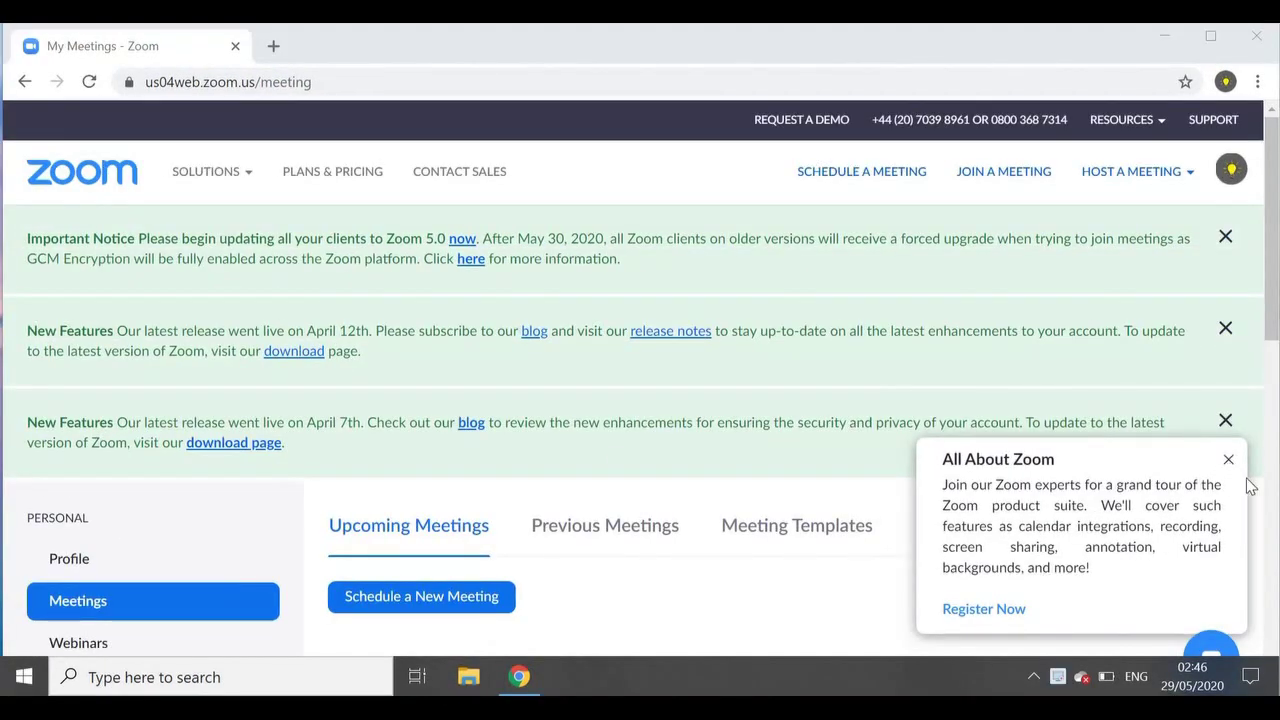
- Dismiss the All About Zoom popup, the New Features notices and the Important Notice banner
{"action": "left_click", "coordinate": [1229, 461]}
{"action": "left_click", "coordinate": [1225, 420]}
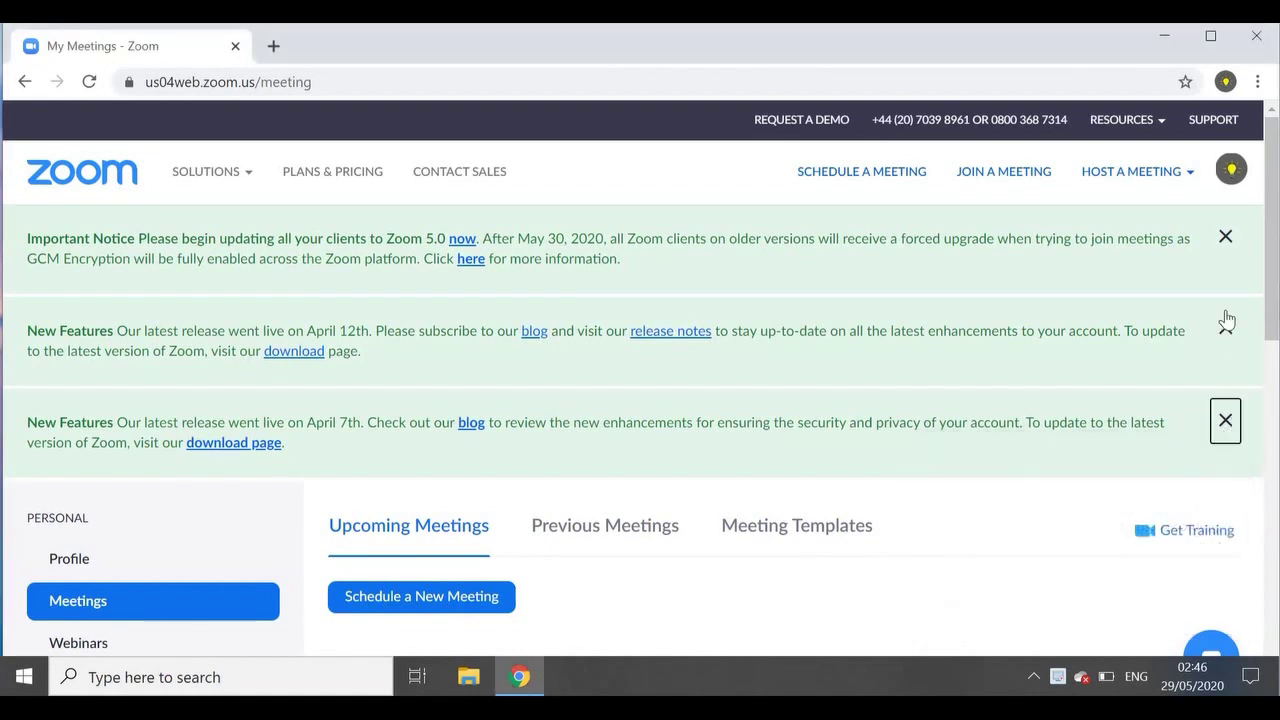
{"action": "left_click", "coordinate": [1225, 329]}
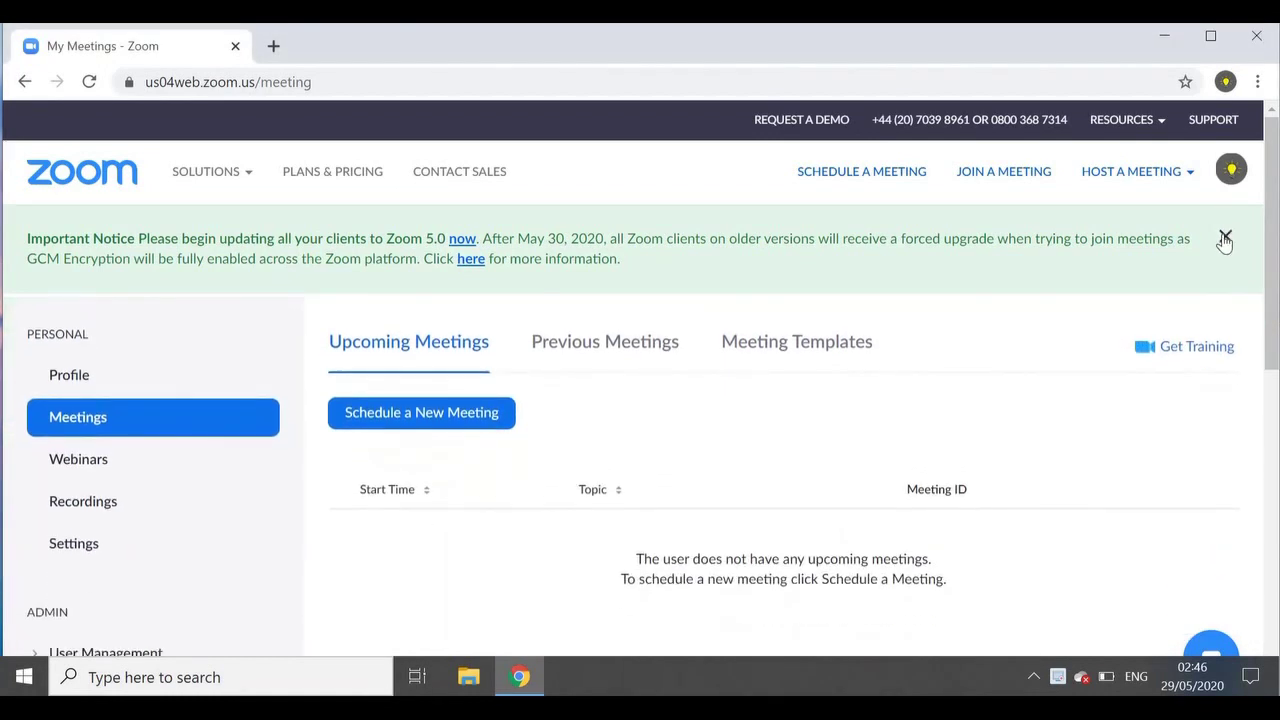
{"action": "left_click", "coordinate": [1225, 237]}
{"action": "scroll", "coordinate": [915, 394], "scroll_direction": "down", "scroll_amount": 3}
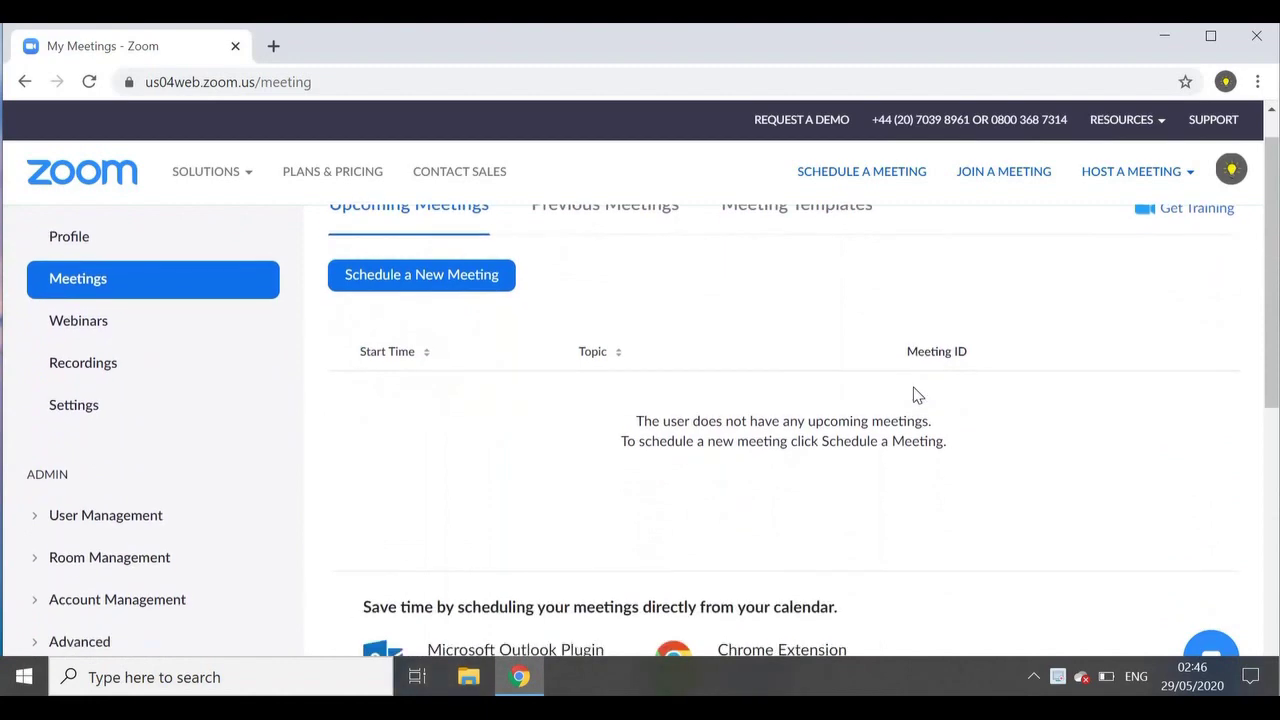
{"action": "scroll", "coordinate": [914, 394], "scroll_direction": "up", "scroll_amount": 3}
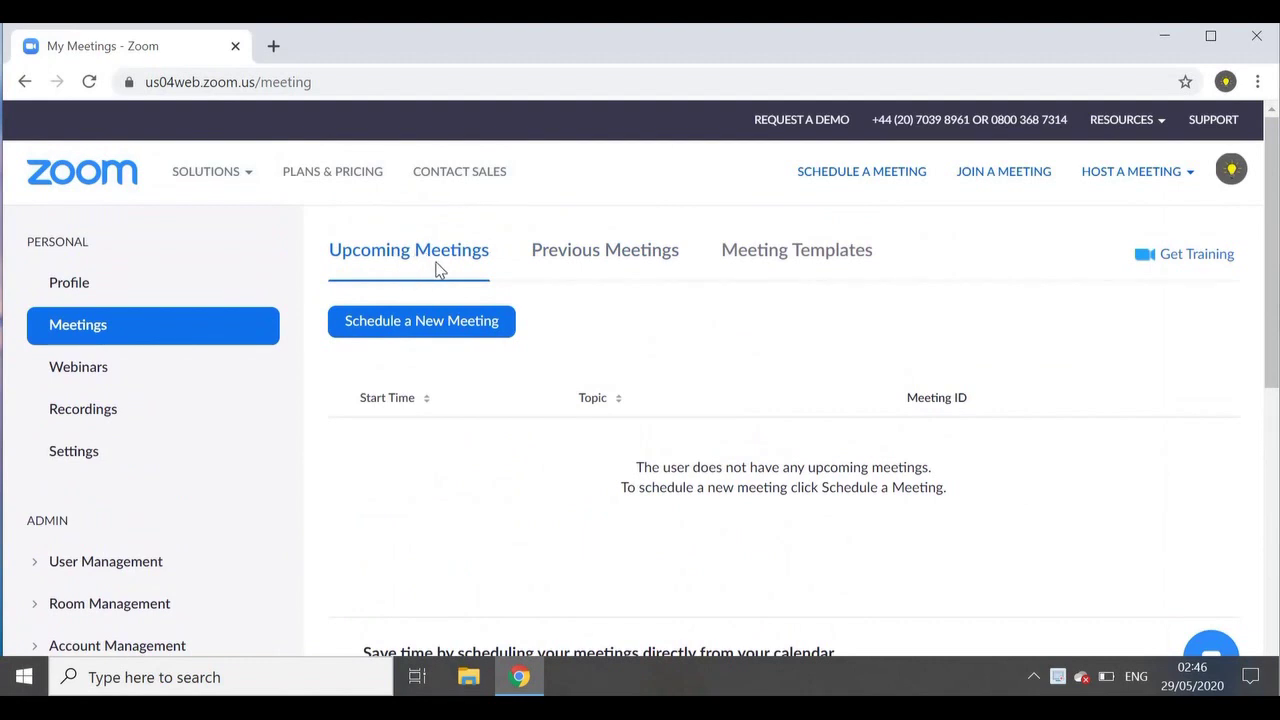
- Check the empty Previous Meetings list and the Meeting Templates tab
{"action": "left_click", "coordinate": [588, 258]}
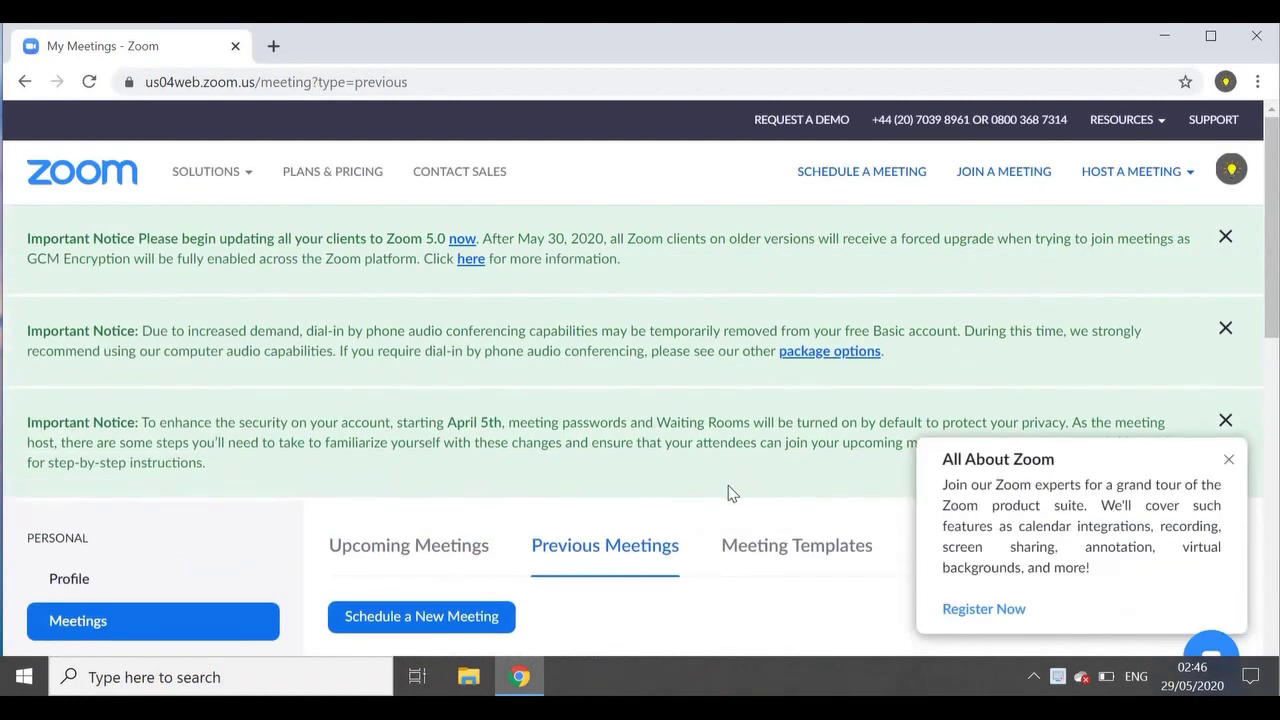
{"action": "scroll", "coordinate": [797, 408], "scroll_direction": "down", "scroll_amount": 2}
{"action": "left_click", "coordinate": [797, 402]}
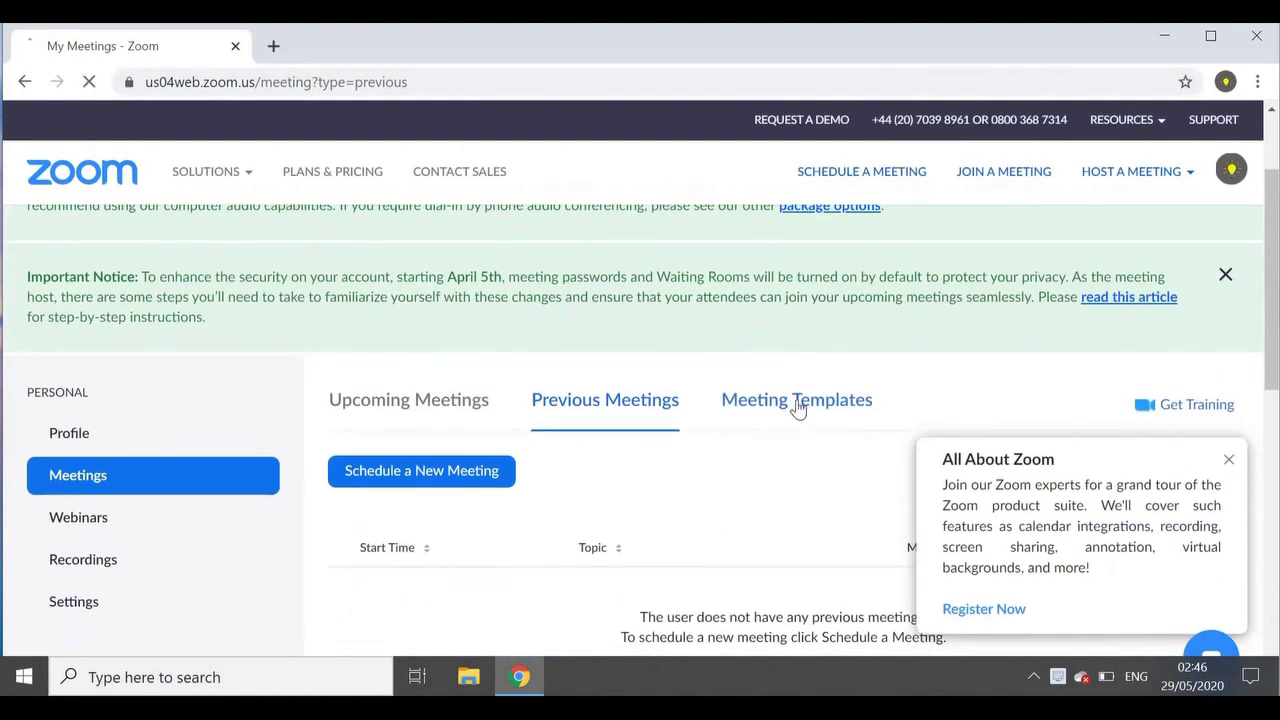
{"action": "scroll", "coordinate": [511, 449], "scroll_direction": "down", "scroll_amount": 2}
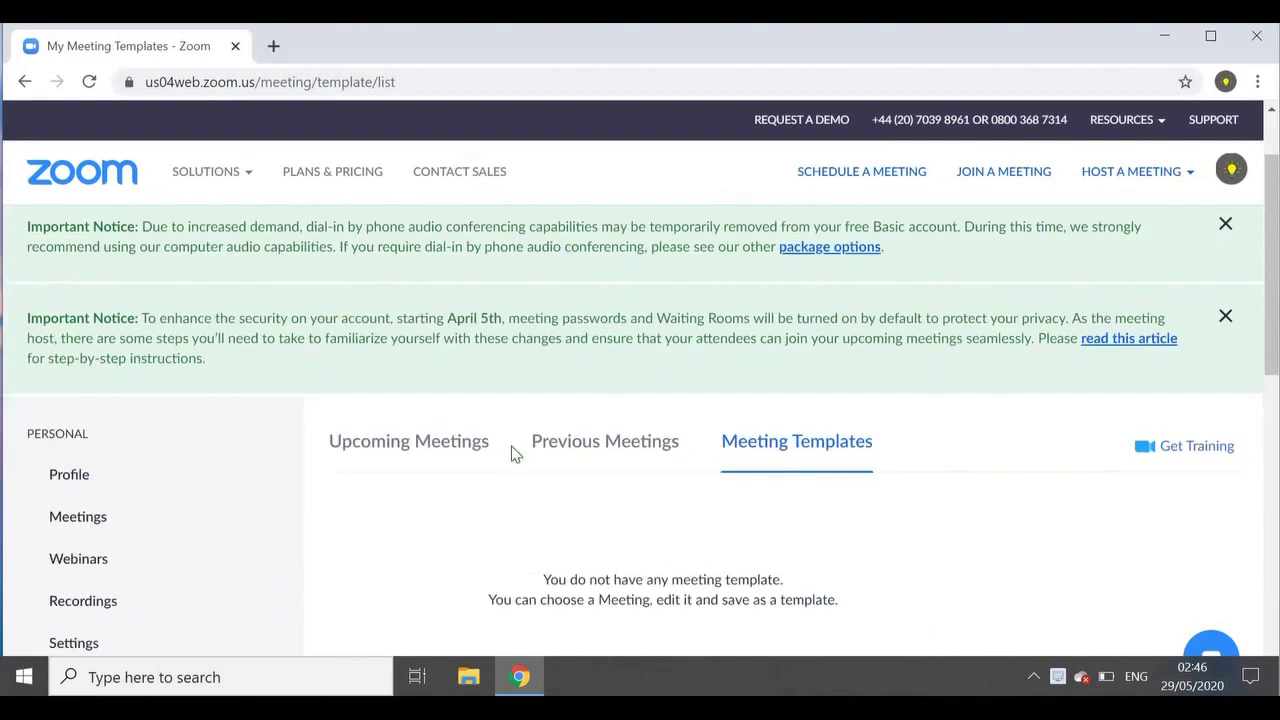
{"action": "scroll", "coordinate": [645, 452], "scroll_direction": "down", "scroll_amount": 1}
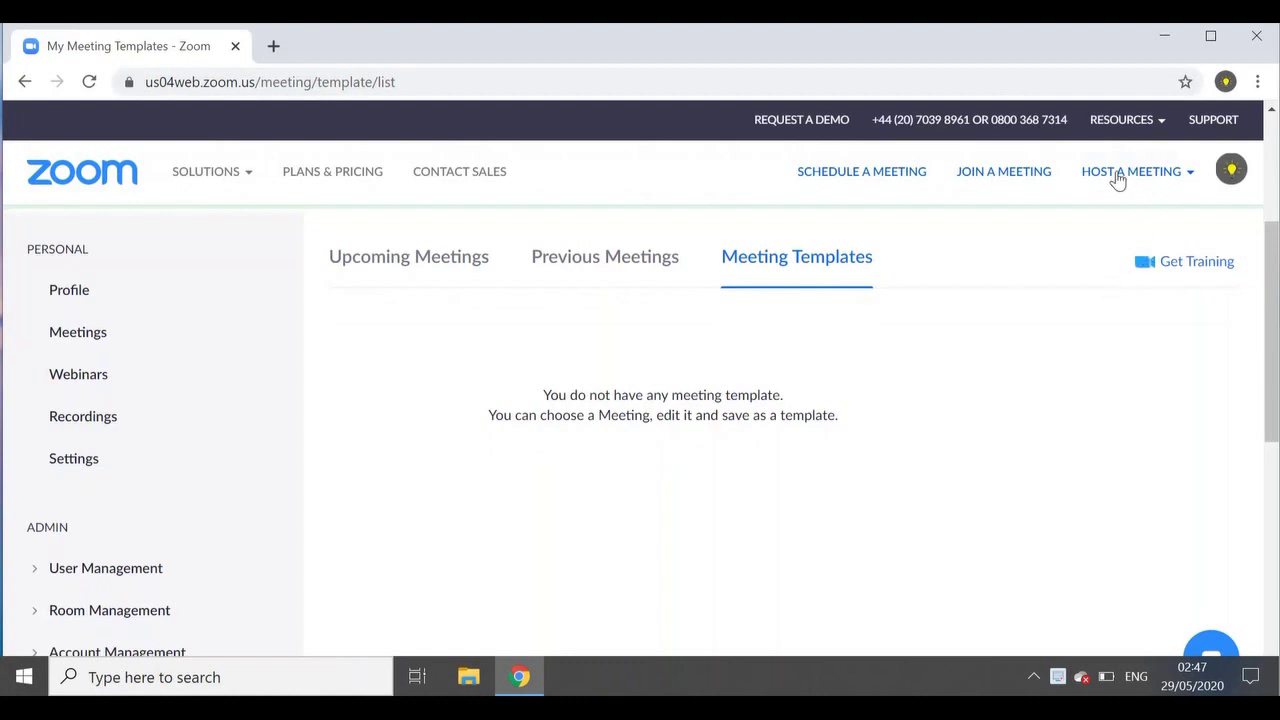
{"action": "mouse_move", "coordinate": [1106, 177]}
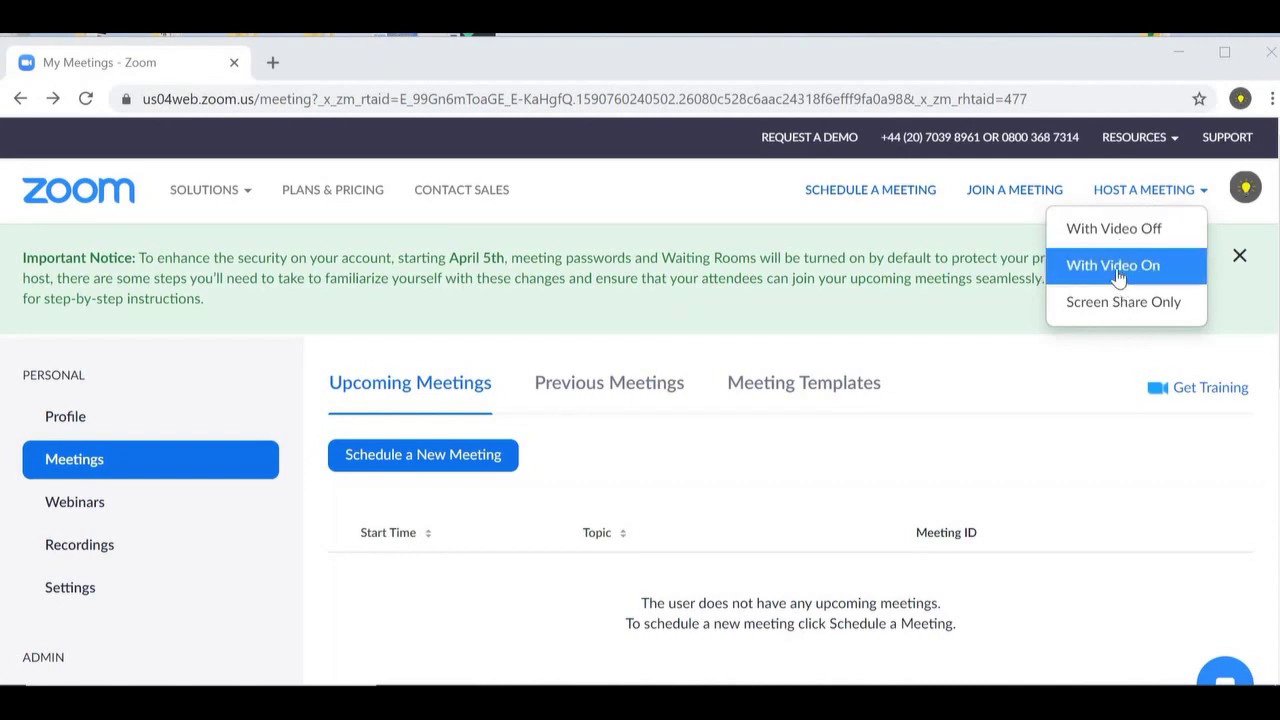
- Host a meeting with video off and save the Zoom launcher to the Desktop
{"action": "left_click", "coordinate": [1115, 237]}
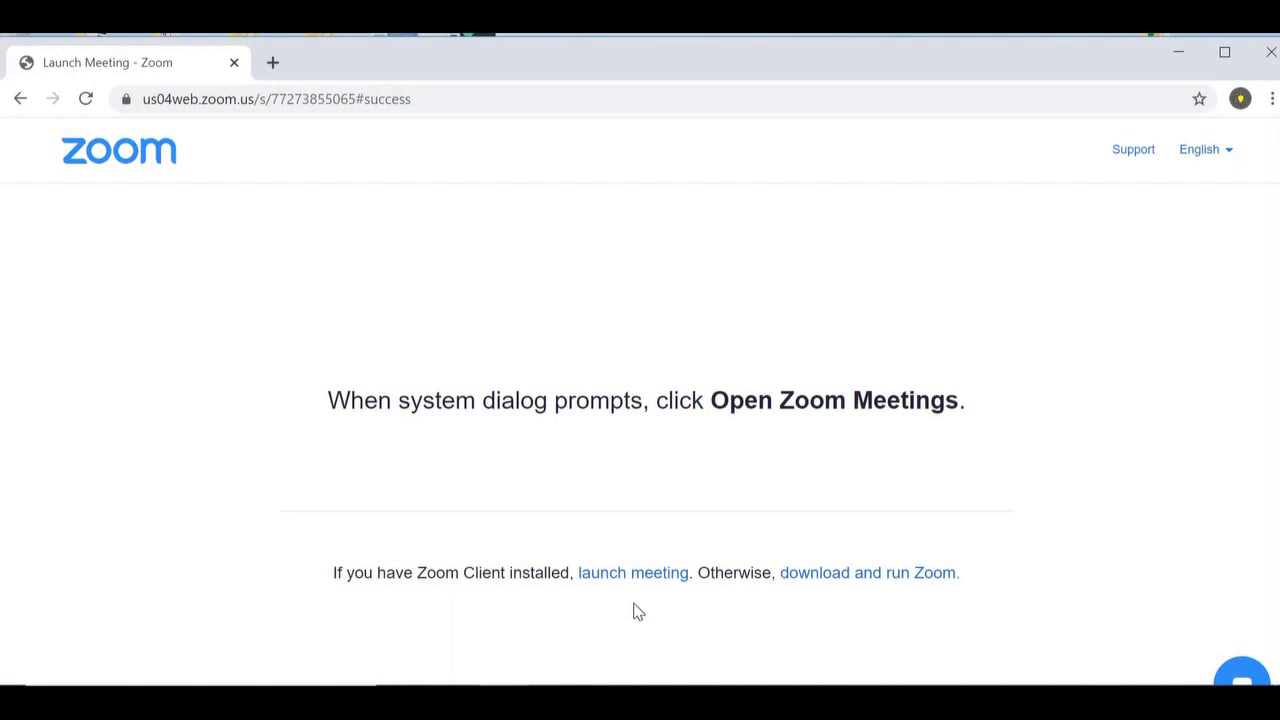
{"action": "left_click", "coordinate": [850, 576]}
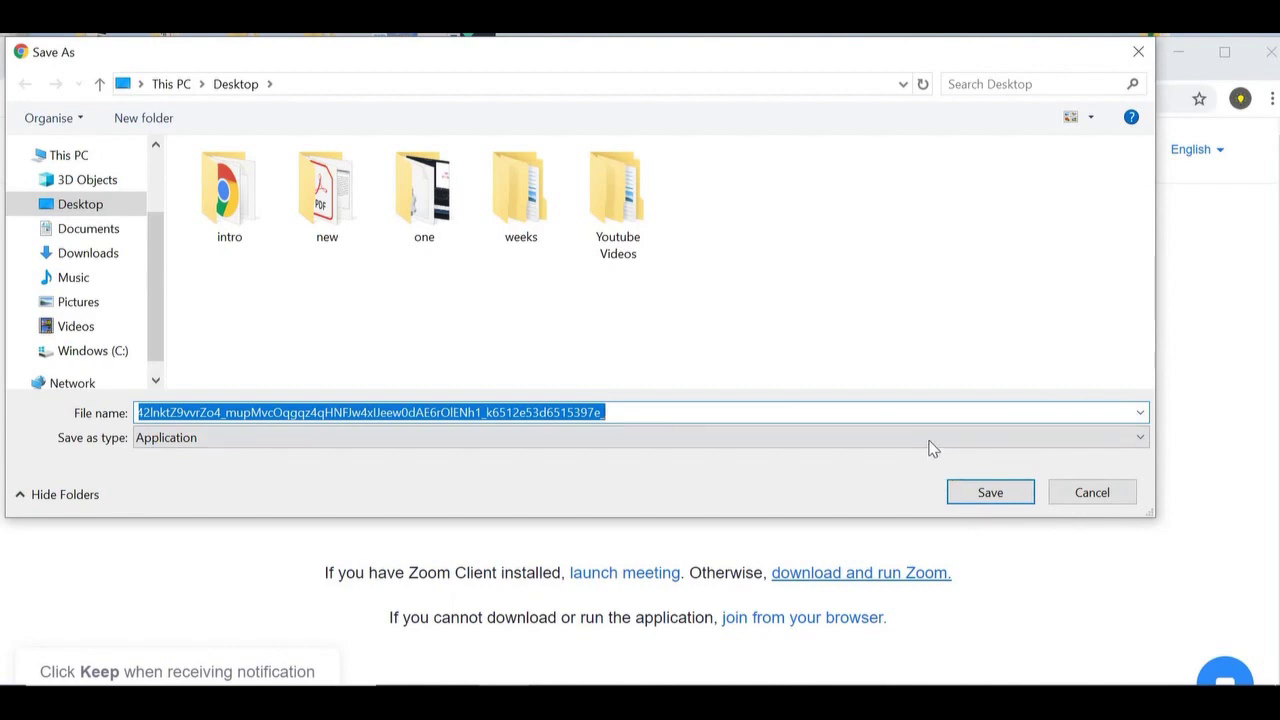
{"action": "left_click", "coordinate": [988, 496]}
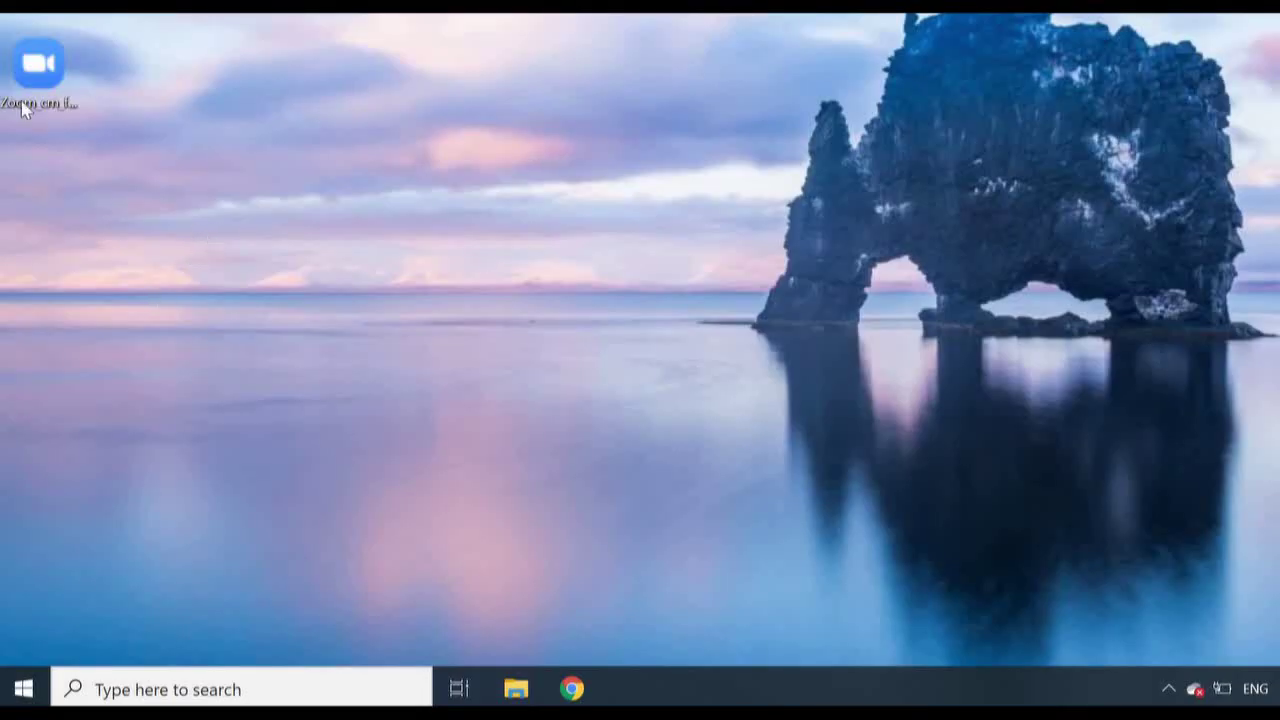
- Run the downloaded Zoom installer from the Desktop so the meeting window opens
{"action": "double_click", "coordinate": [57, 86]}
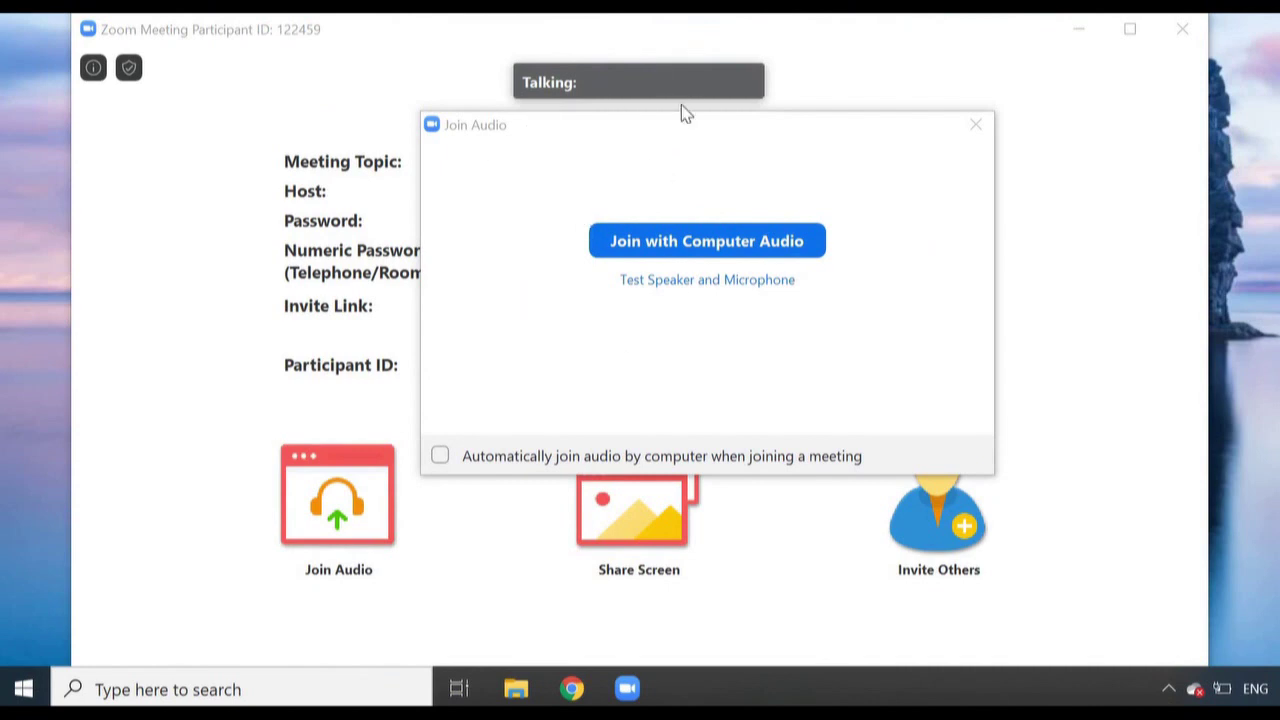
- Join with computer audio and switch the meeting window to full screen
{"action": "left_click", "coordinate": [729, 250]}
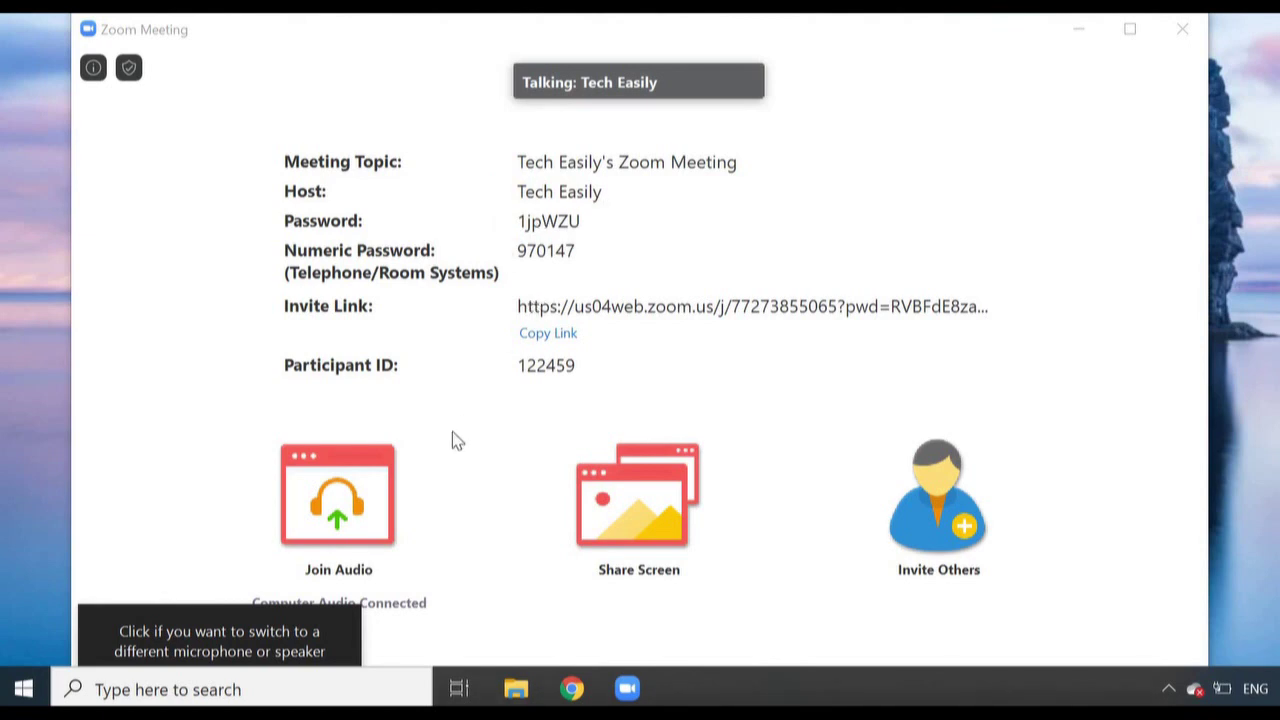
{"action": "left_click", "coordinate": [511, 313]}
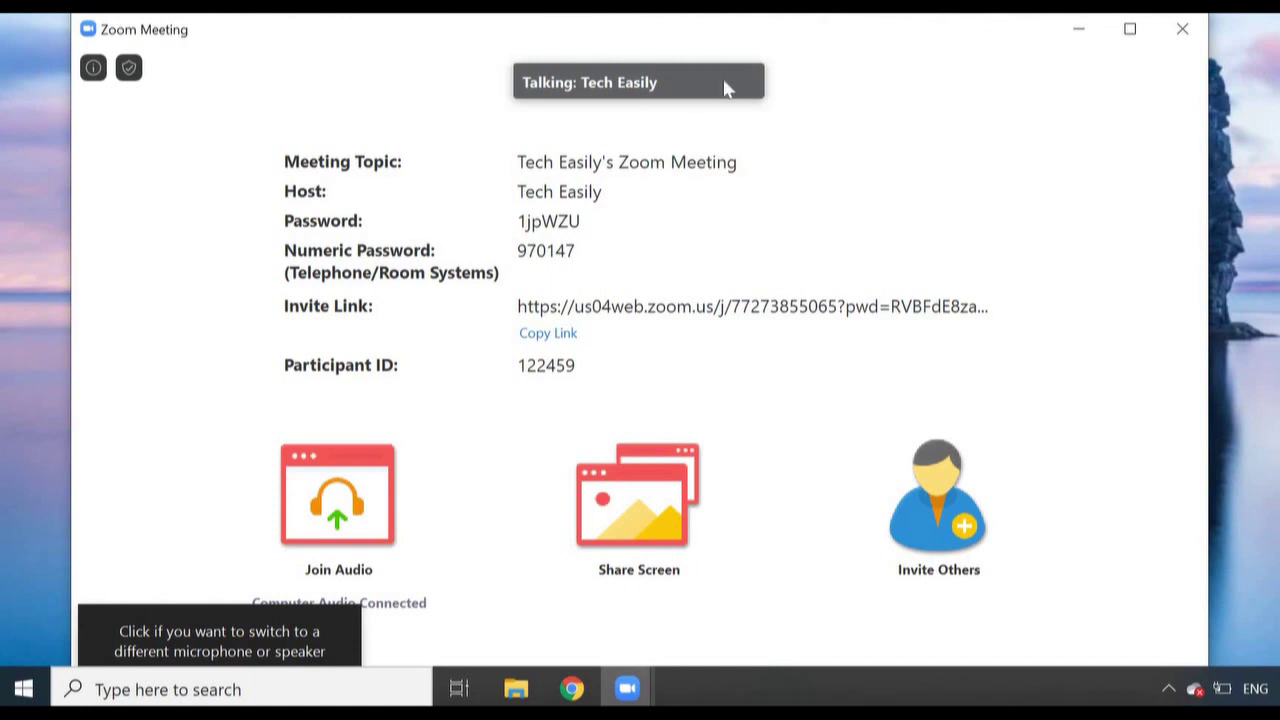
{"action": "double_click", "coordinate": [850, 34]}
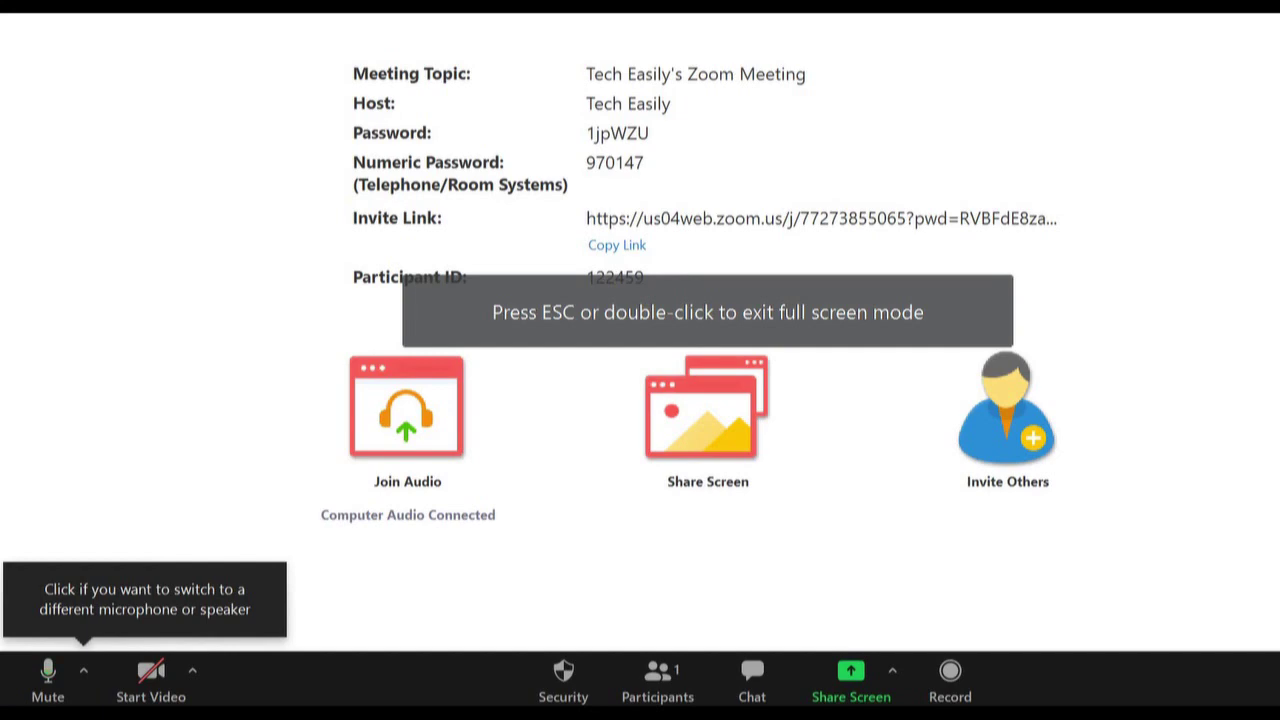
- Leave full-screen mode with Esc so the meeting runs in a normal window
{"action": "key", "text": "Escape"}
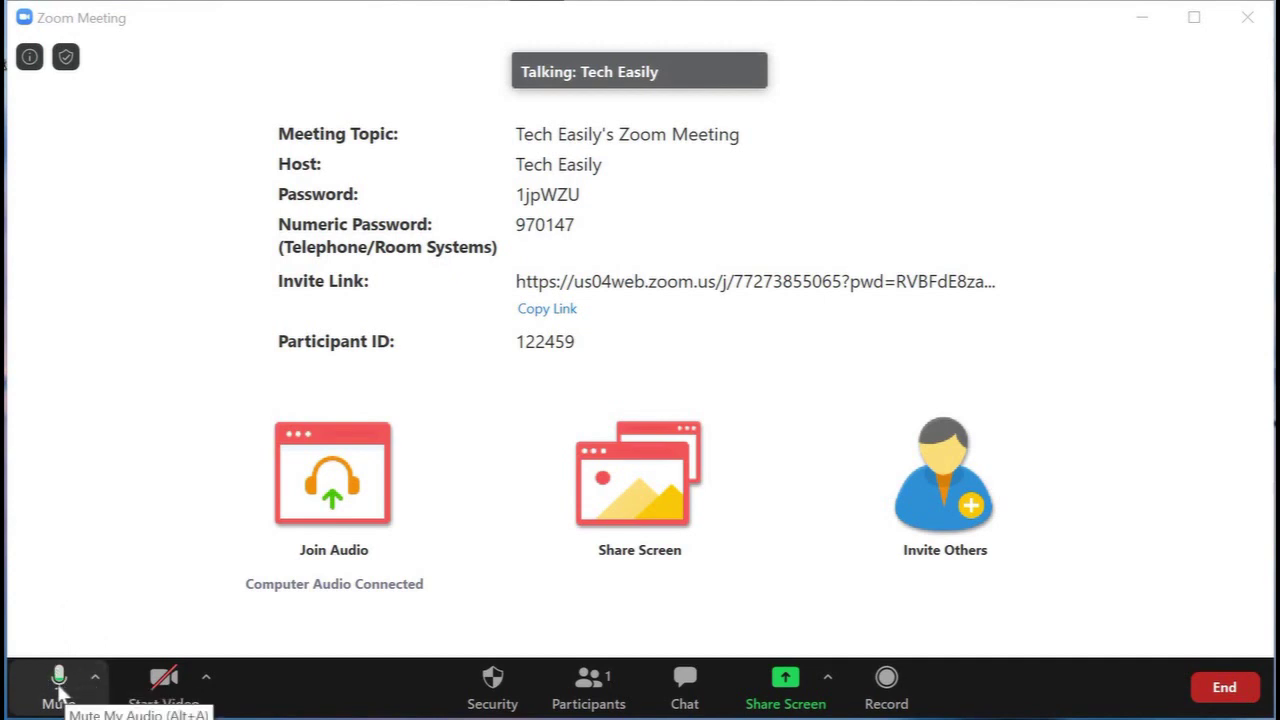
- Toggle mute and unmute, review the microphone and speaker choices, and leave the mic muted
{"action": "left_click", "coordinate": [58, 686]}
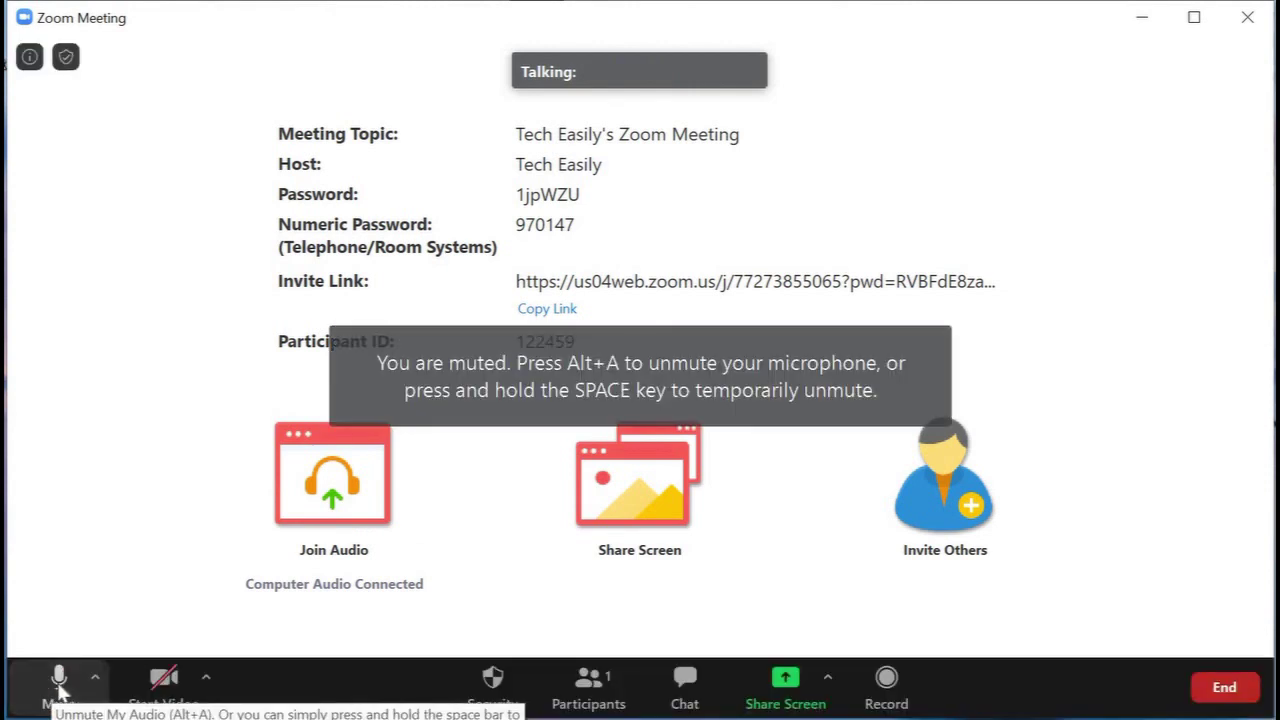
{"action": "left_click", "coordinate": [58, 686]}
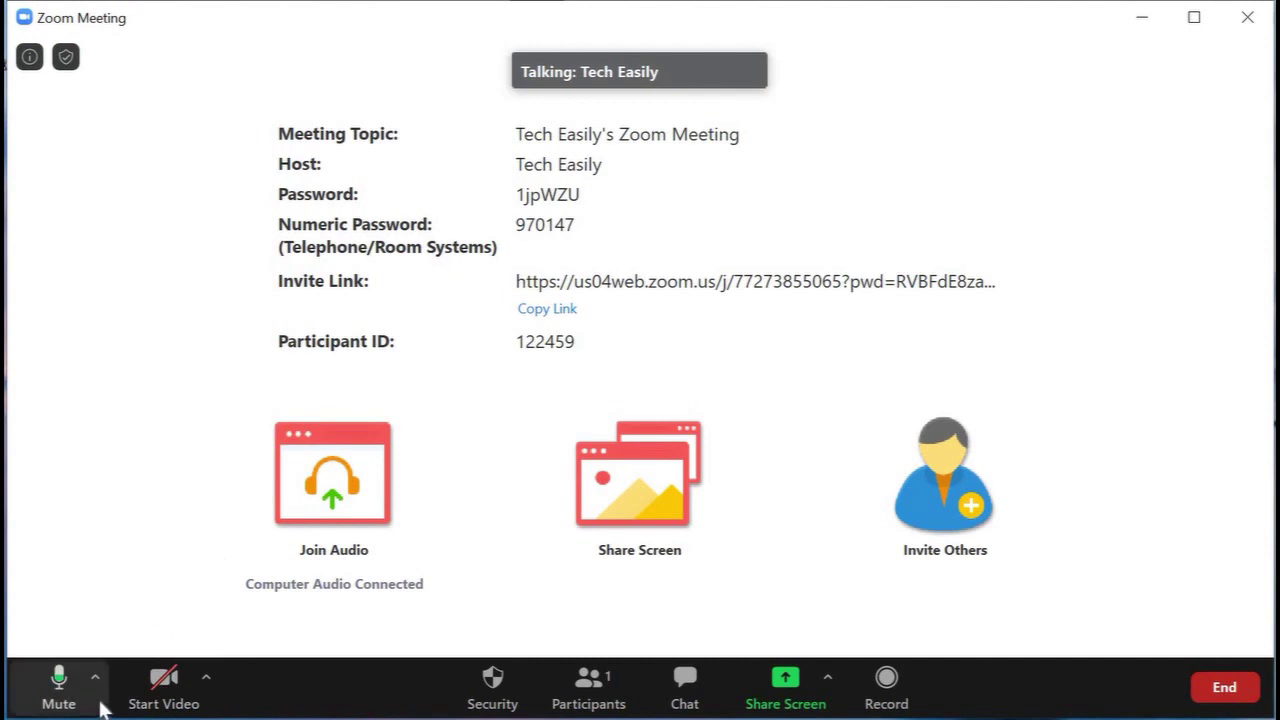
{"action": "left_click", "coordinate": [100, 706]}
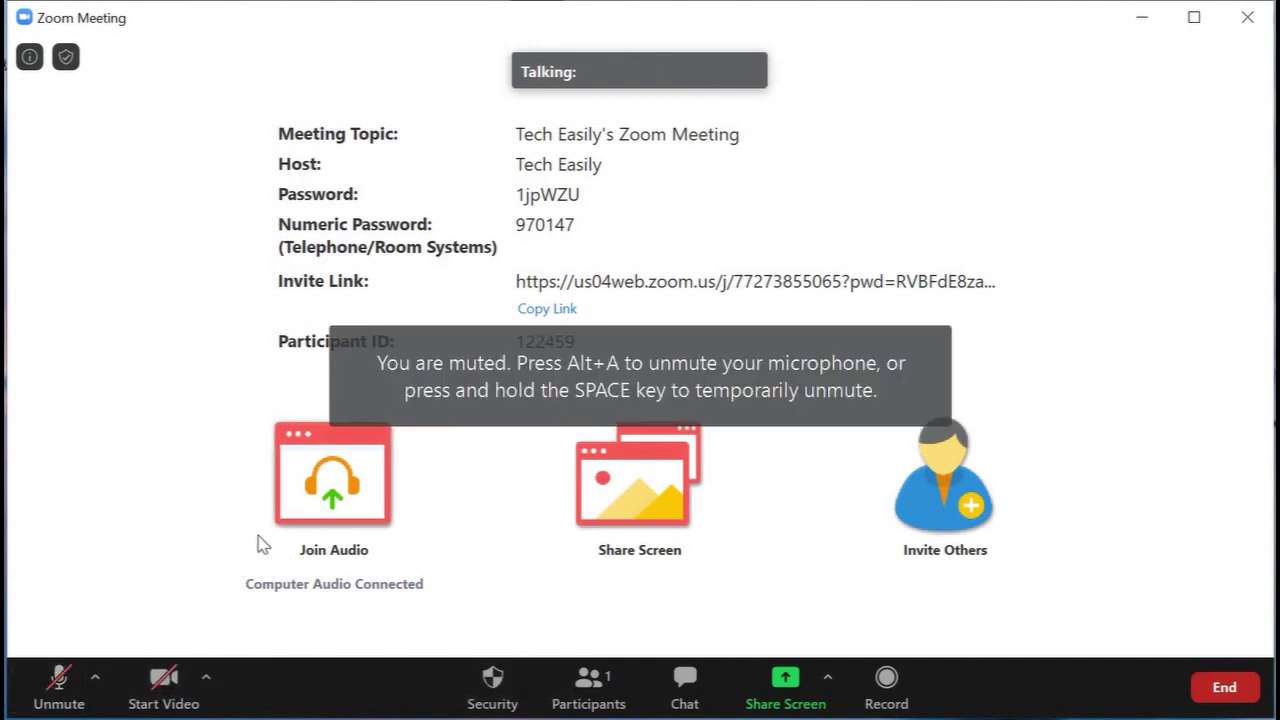
{"action": "left_click", "coordinate": [94, 684]}
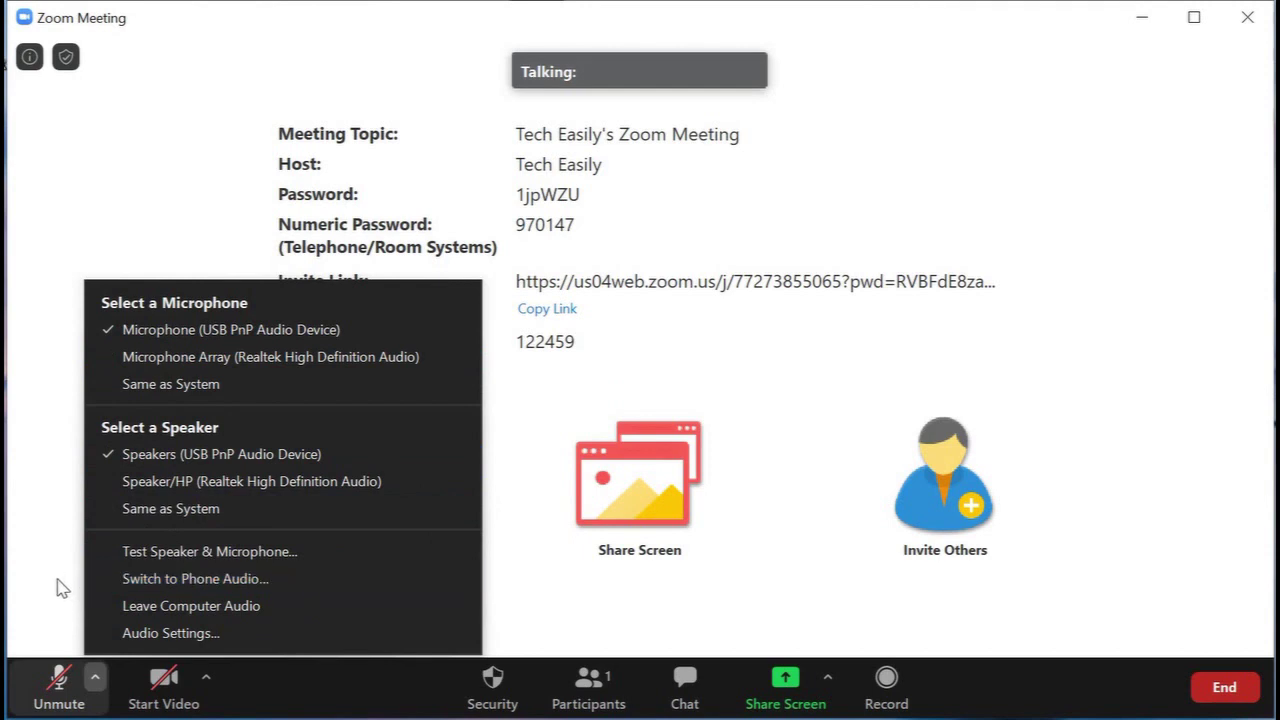
{"action": "left_click", "coordinate": [108, 658]}
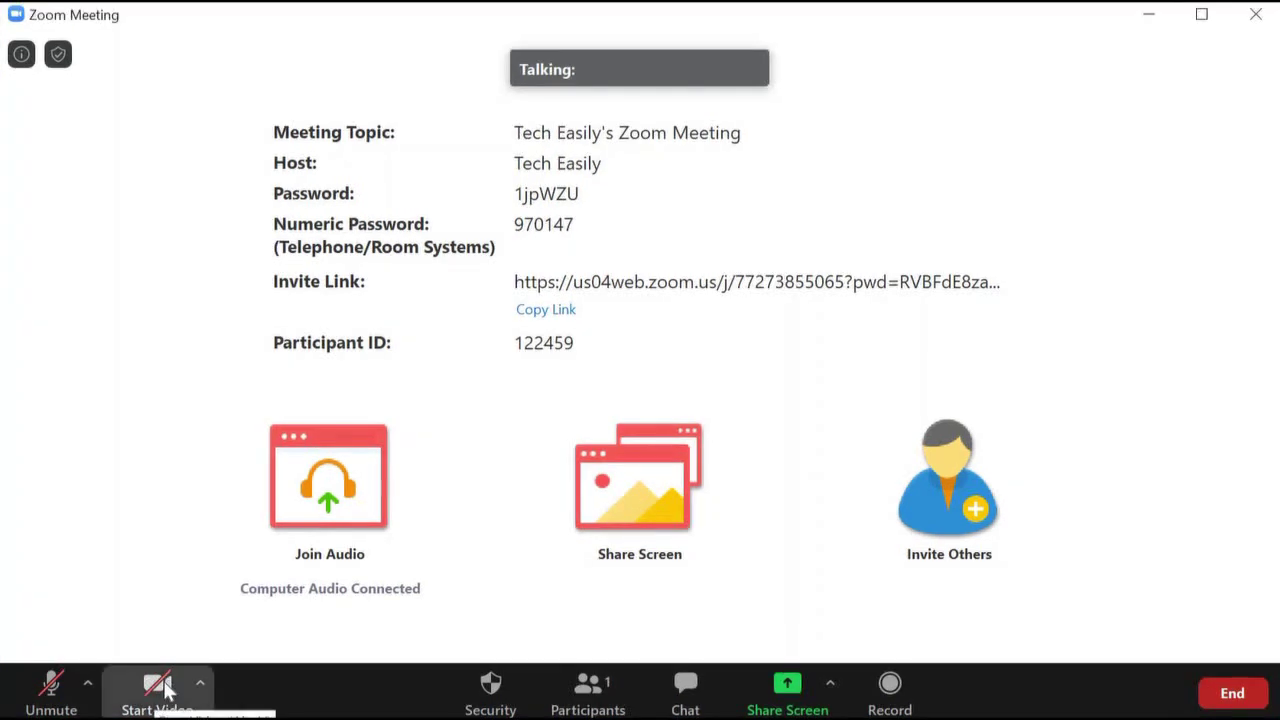
{"action": "left_click", "coordinate": [162, 688]}
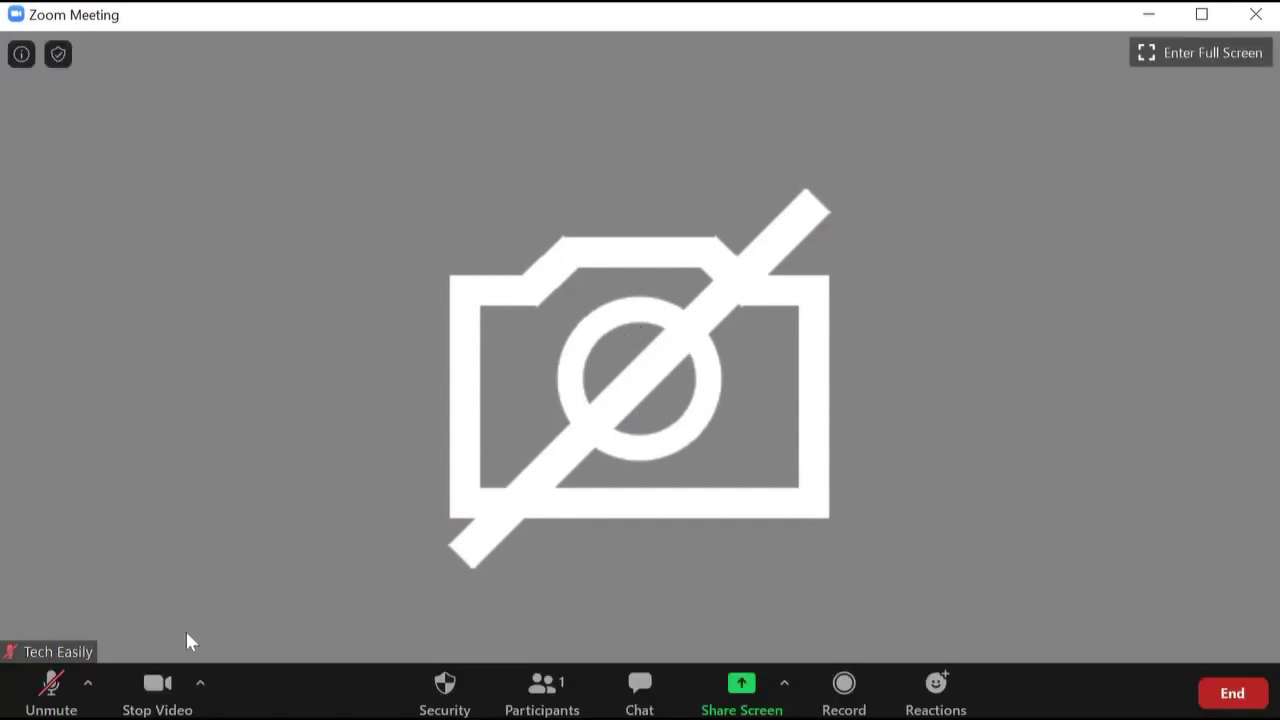
{"action": "left_click", "coordinate": [155, 690]}
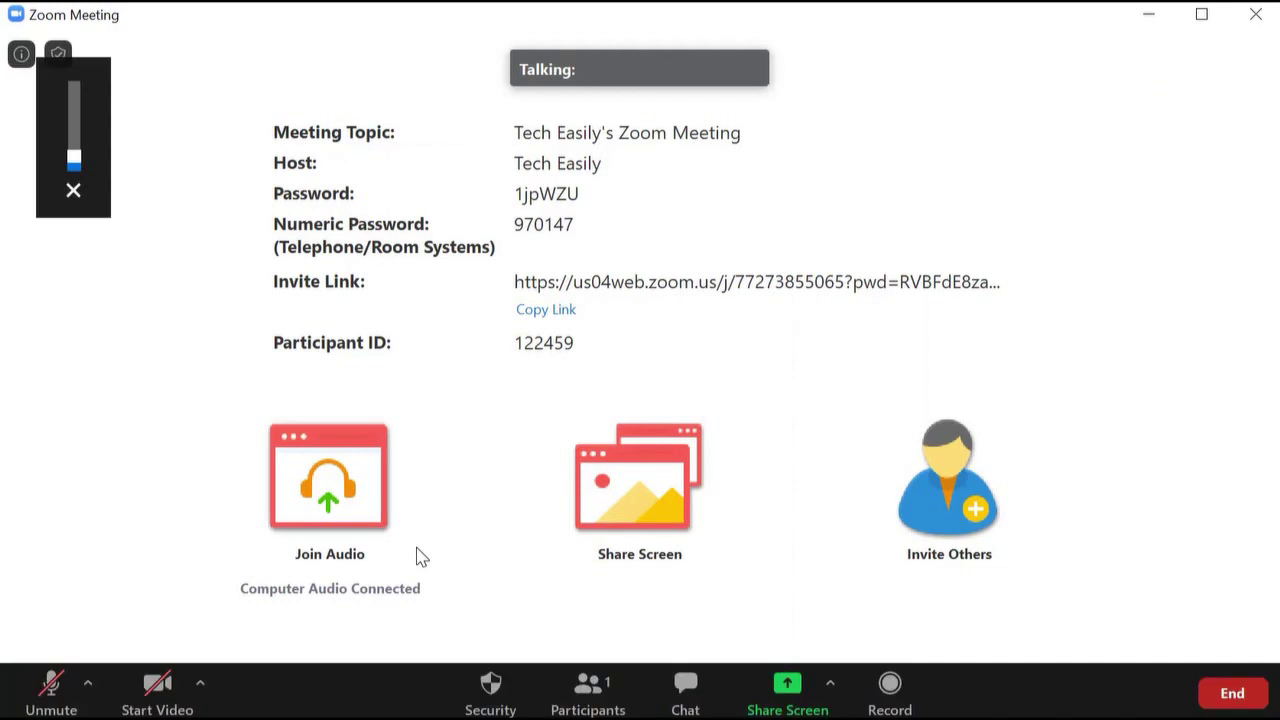
- Show the Participants panel and open the invite dialog with Default Email, Gmail and Yahoo Mail choices
{"action": "left_click", "coordinate": [596, 690]}
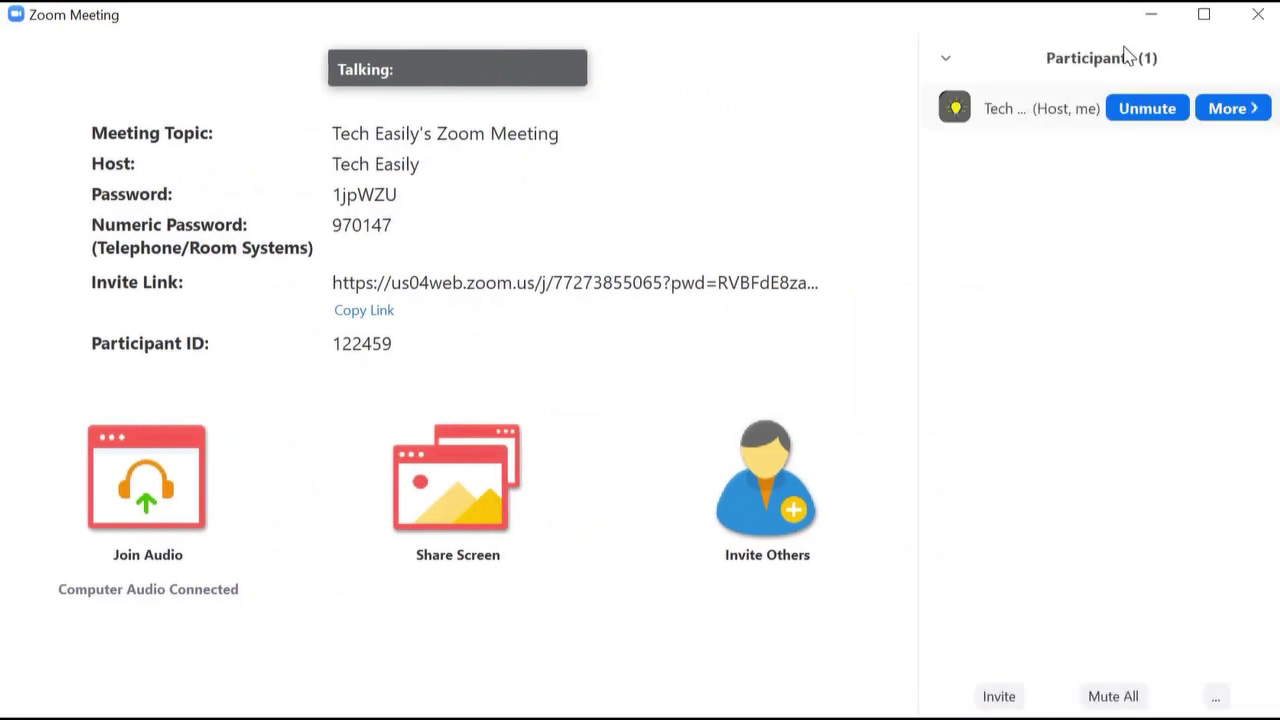
{"action": "mouse_move", "coordinate": [1157, 114]}
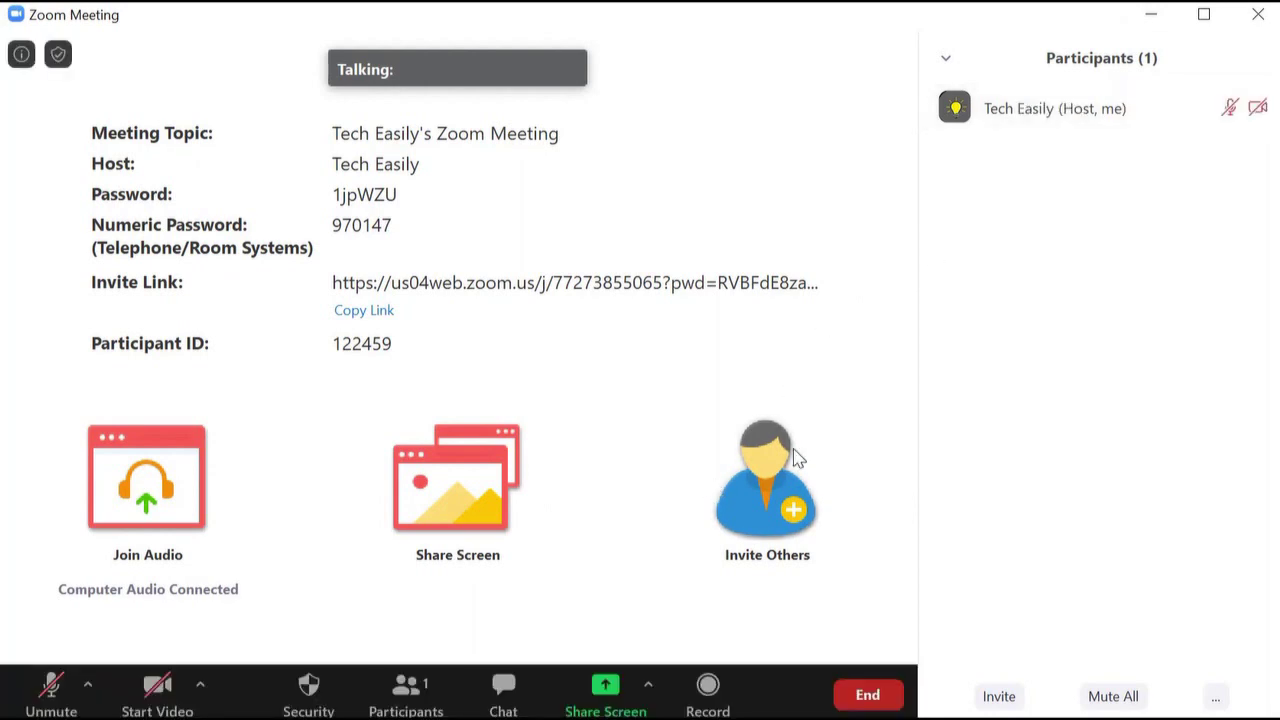
{"action": "left_click", "coordinate": [789, 510]}
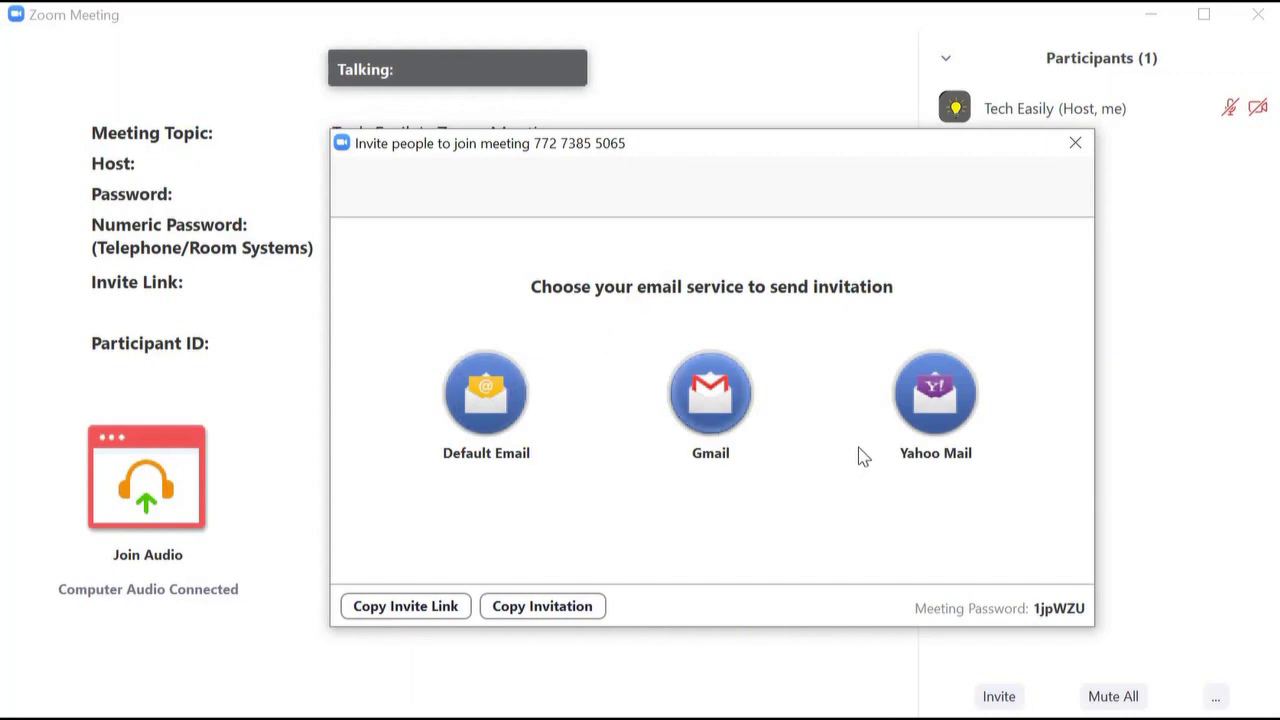
- Compose a Gmail invitation with the meeting link, ID and password, and start entering the recipient's e-mail address
{"action": "left_click", "coordinate": [705, 404]}
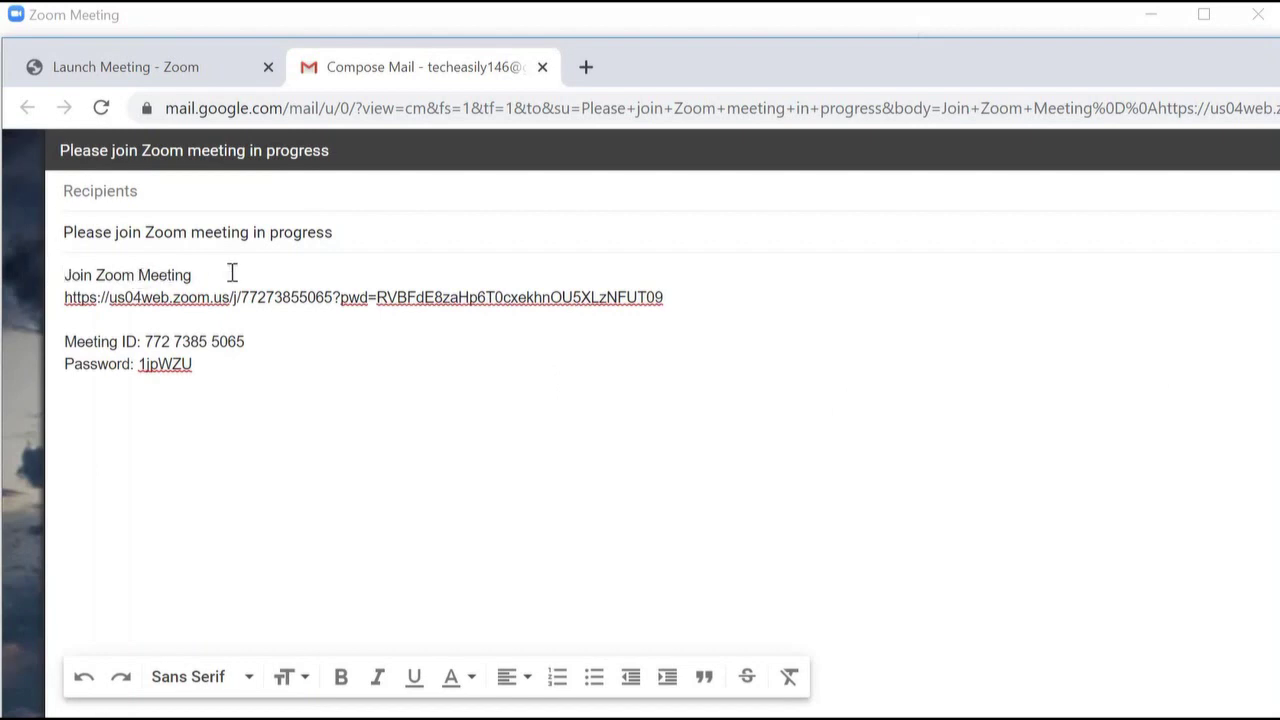
{"action": "left_click_drag", "start_coordinate": [191, 275], "coordinate": [55, 287]}
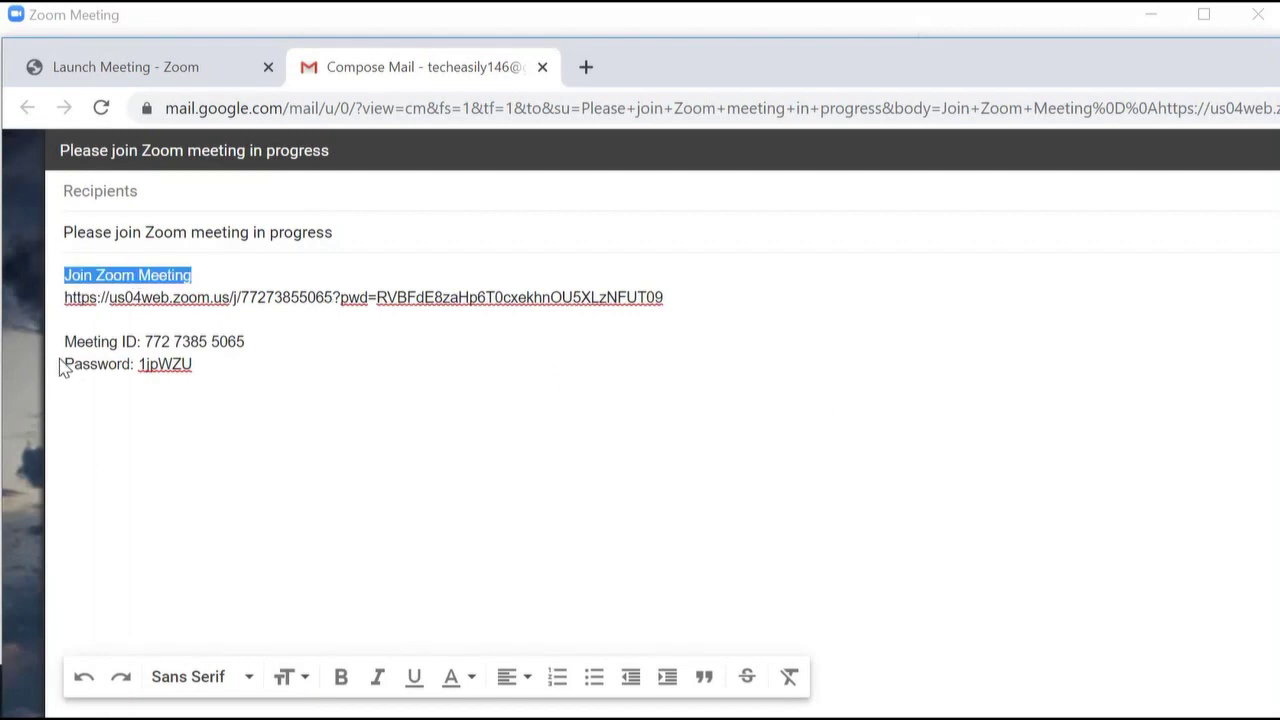
{"action": "left_click", "coordinate": [217, 432]}
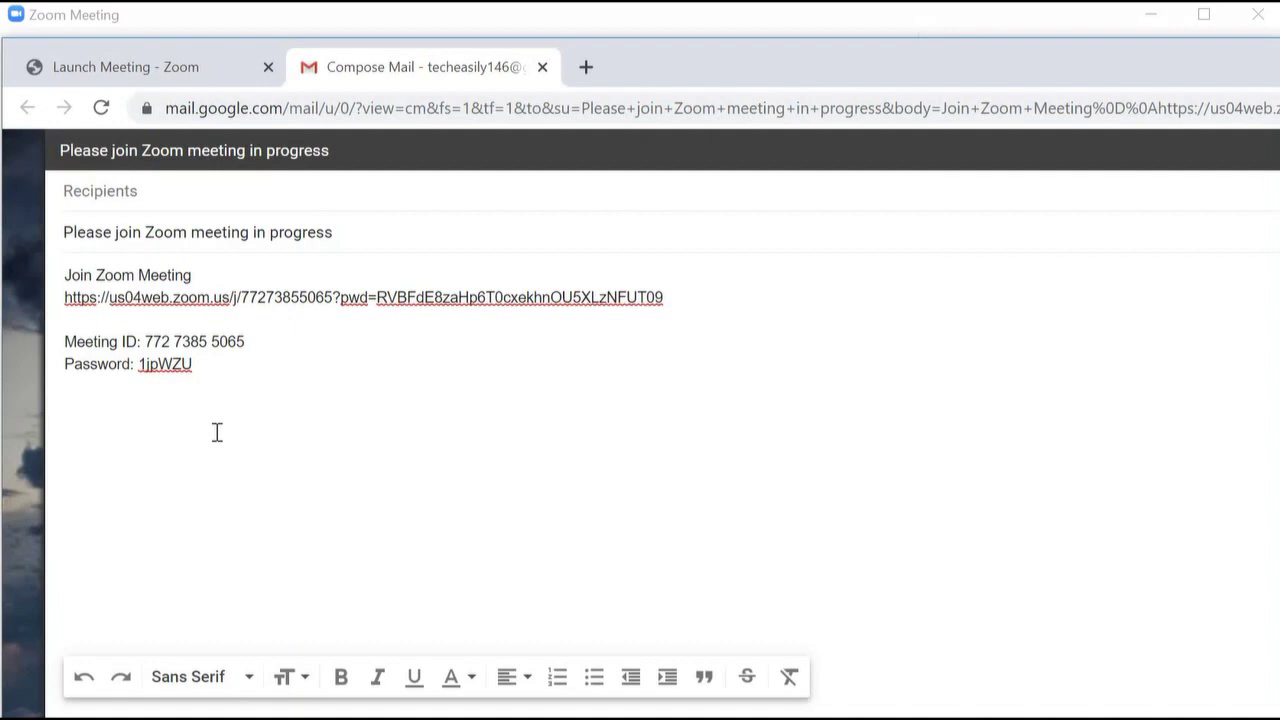
{"action": "left_click", "coordinate": [206, 203]}
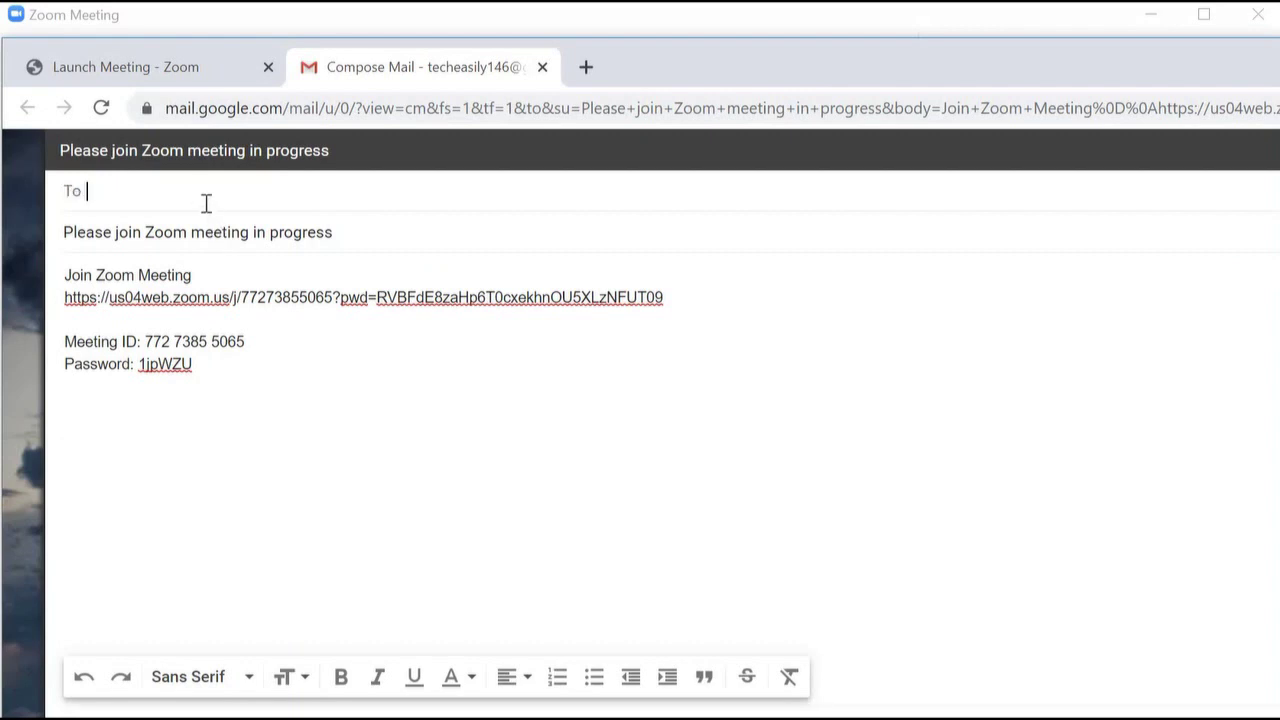
{"action": "type", "text": "techeas"}
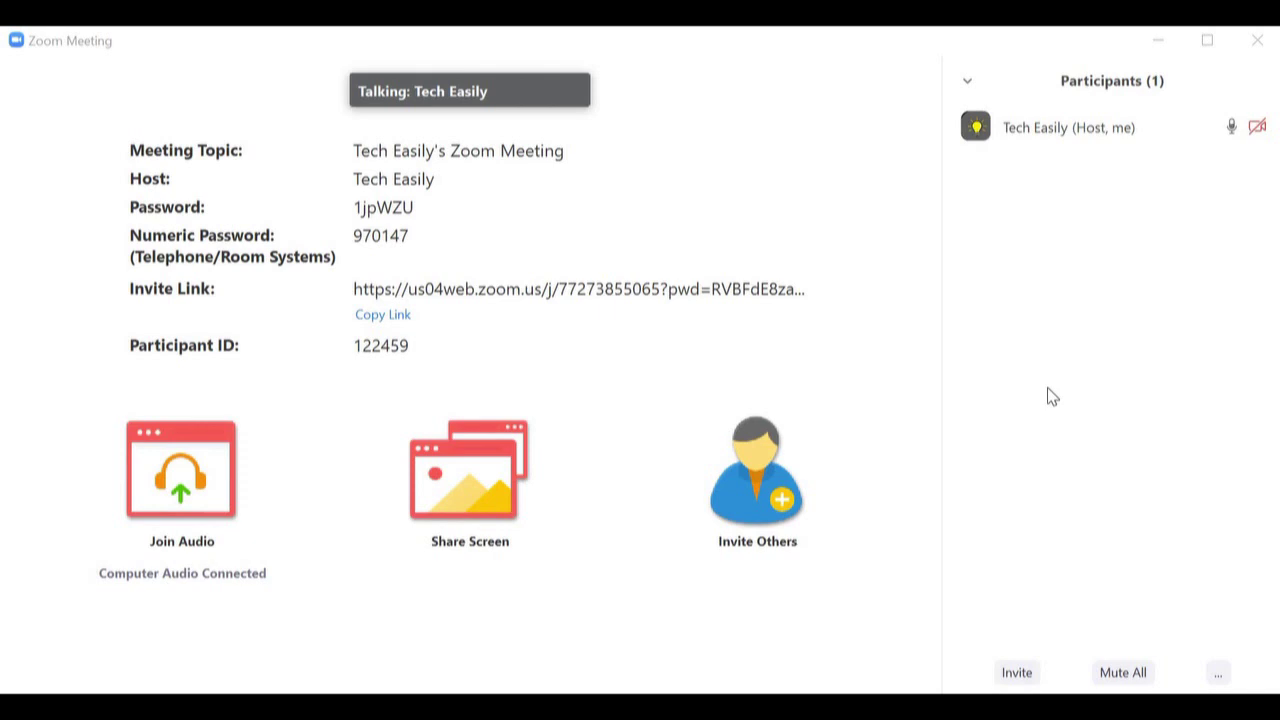
- Mute all participants with self-unmuting turned off, then review the extra participant options
{"action": "left_click", "coordinate": [1122, 676]}
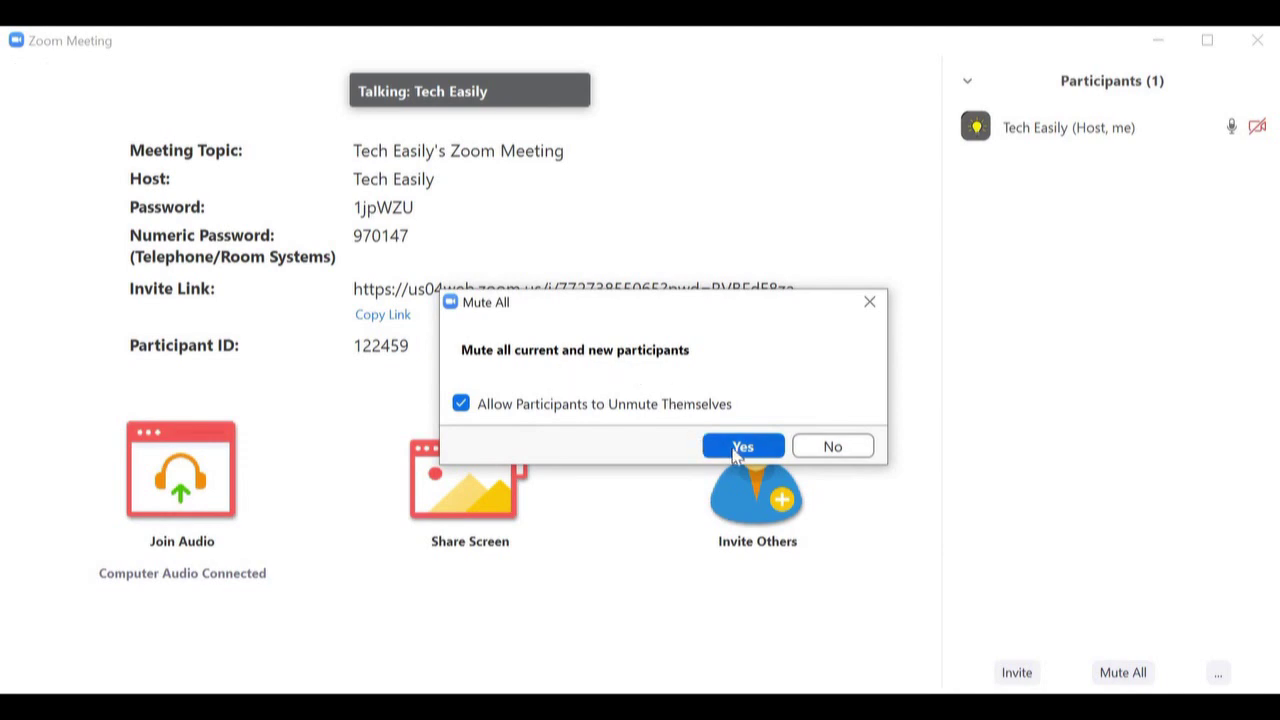
{"action": "left_click", "coordinate": [462, 408]}
{"action": "left_click", "coordinate": [737, 452]}
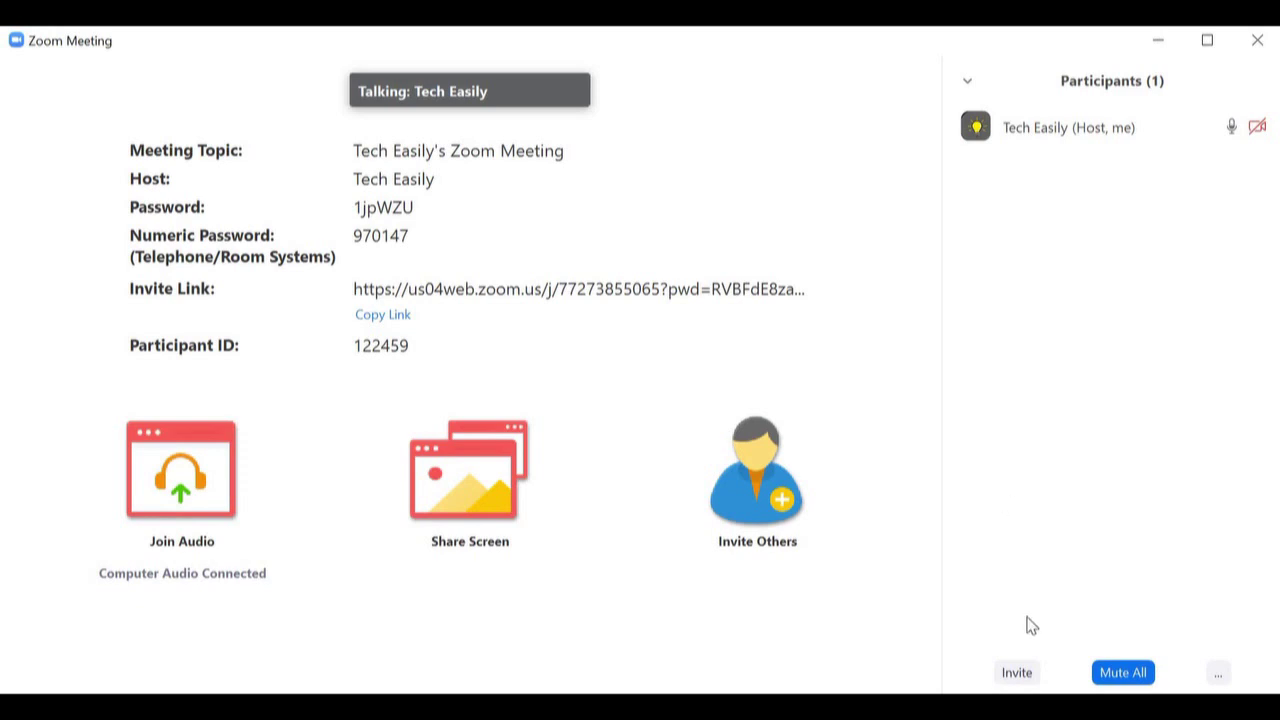
{"action": "left_click", "coordinate": [1222, 675]}
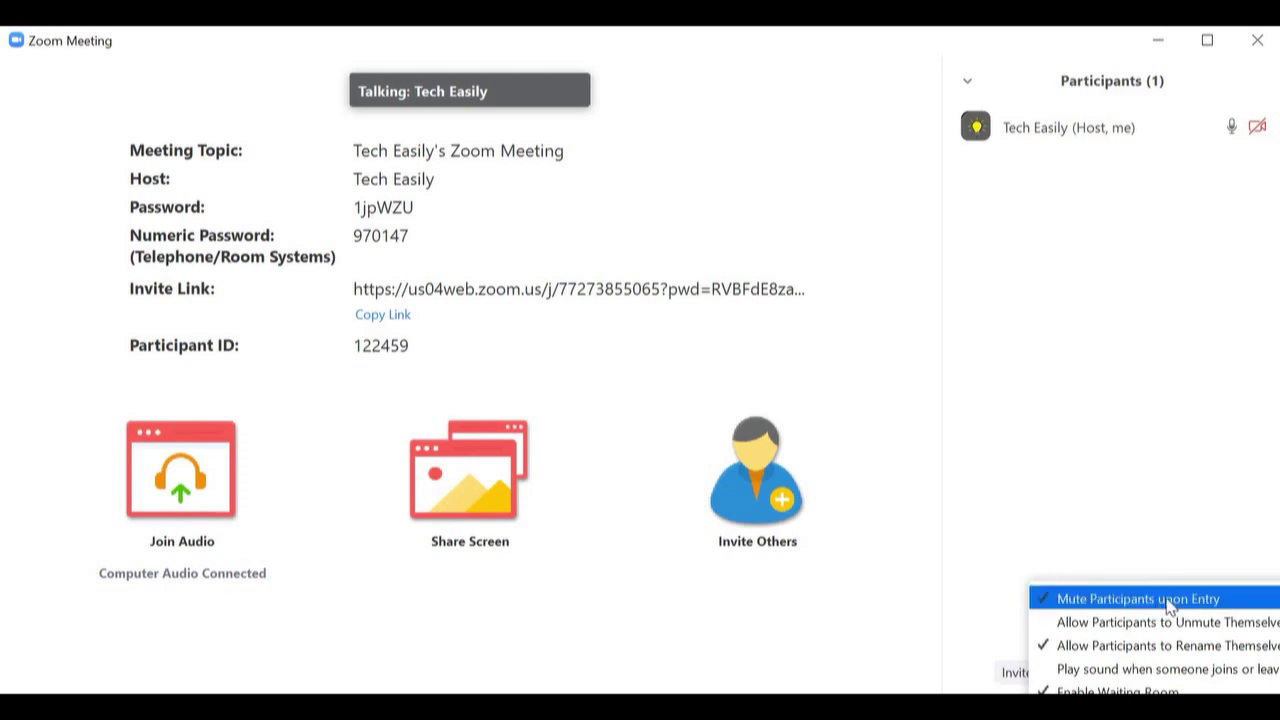
{"action": "left_click", "coordinate": [1043, 515]}
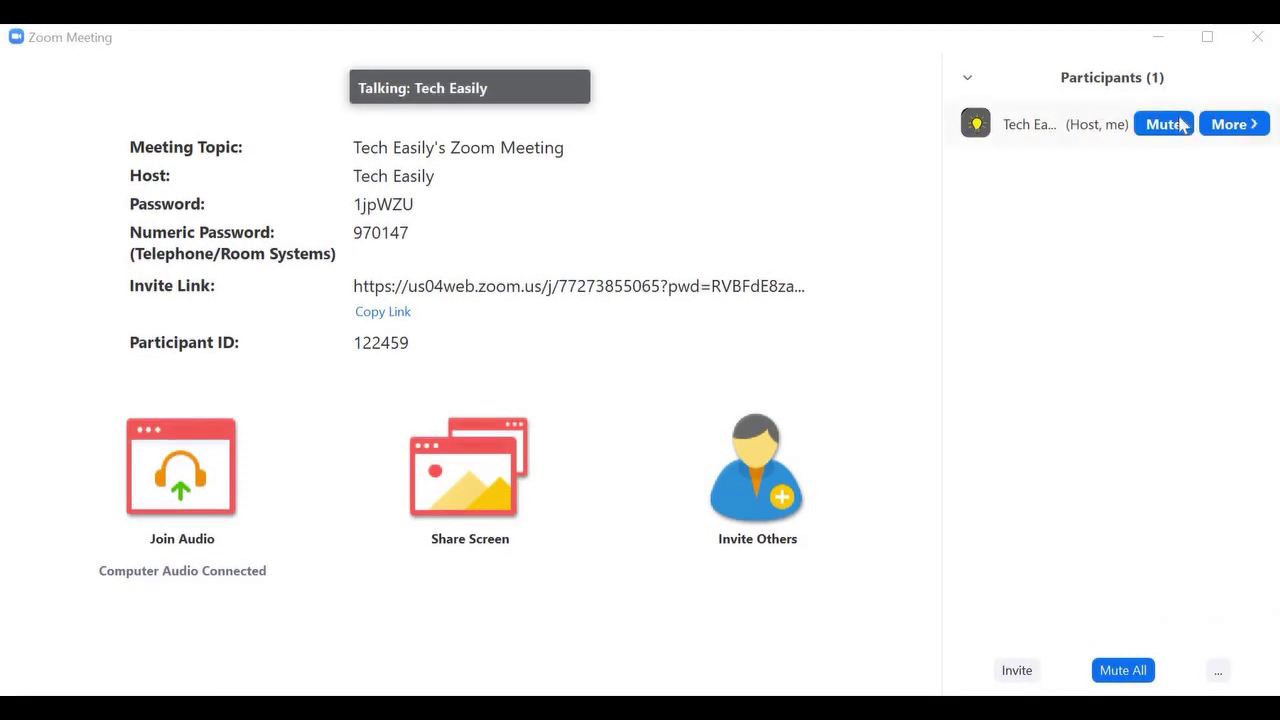
{"action": "mouse_move", "coordinate": [1069, 140]}
{"action": "left_click", "coordinate": [1245, 130]}
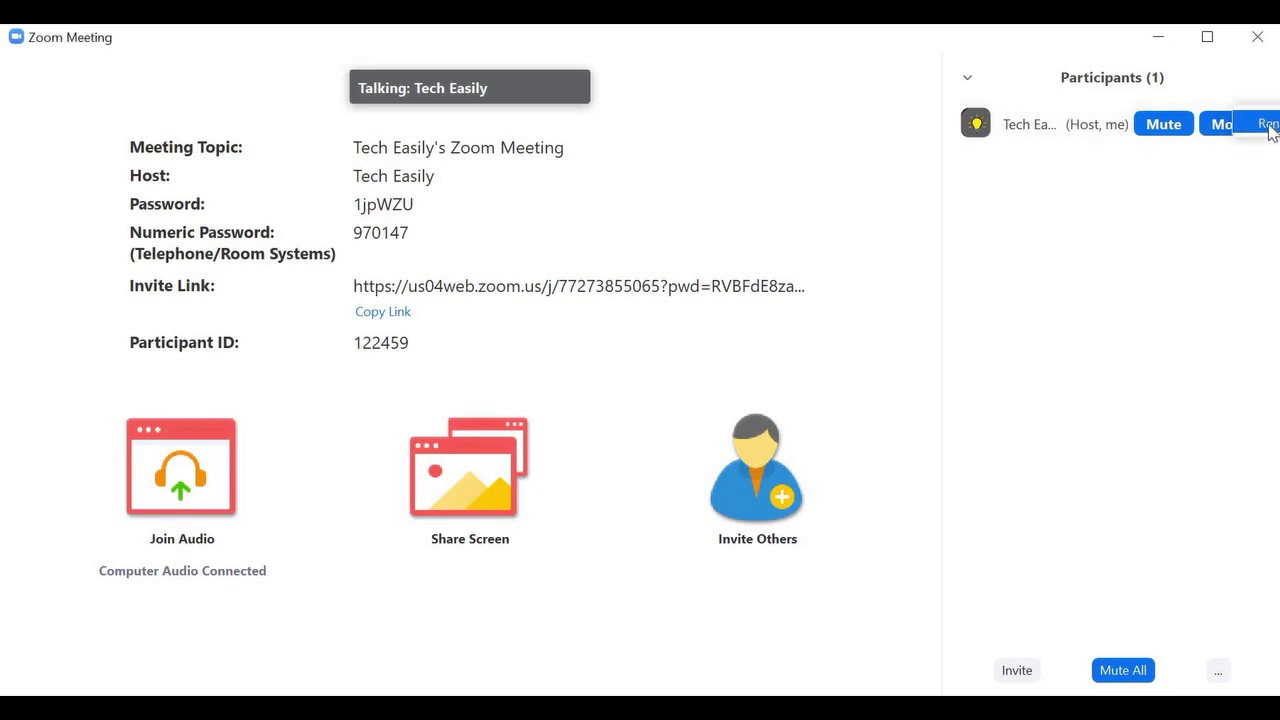
{"action": "left_click", "coordinate": [1268, 126]}
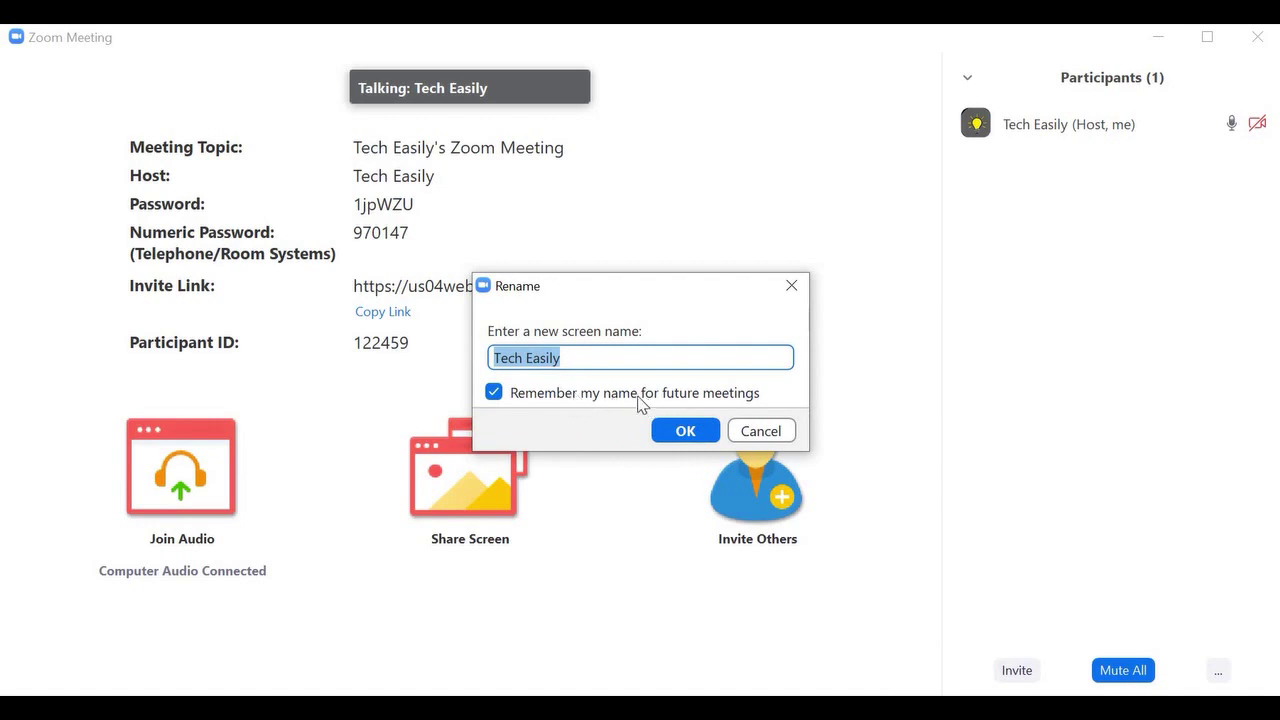
{"action": "left_click", "coordinate": [693, 435]}
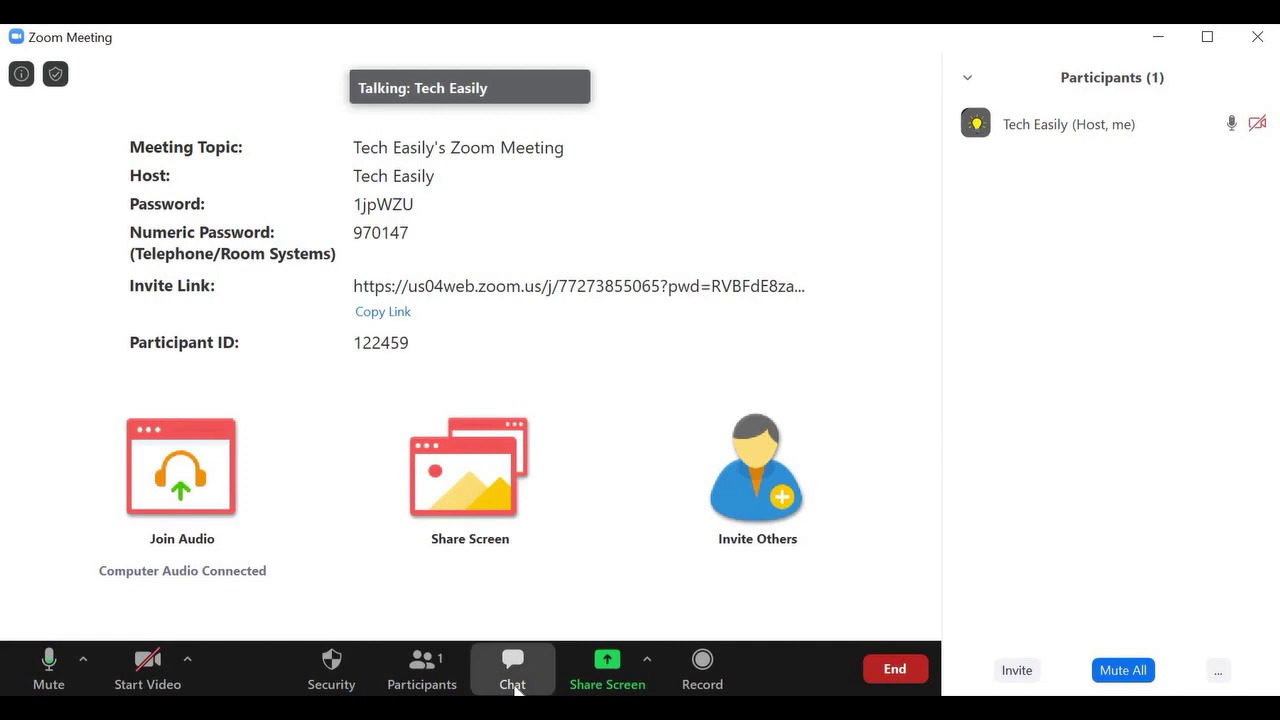
- Open the group chat and type 'hello' addressed to Everyone
{"action": "left_click", "coordinate": [514, 688]}
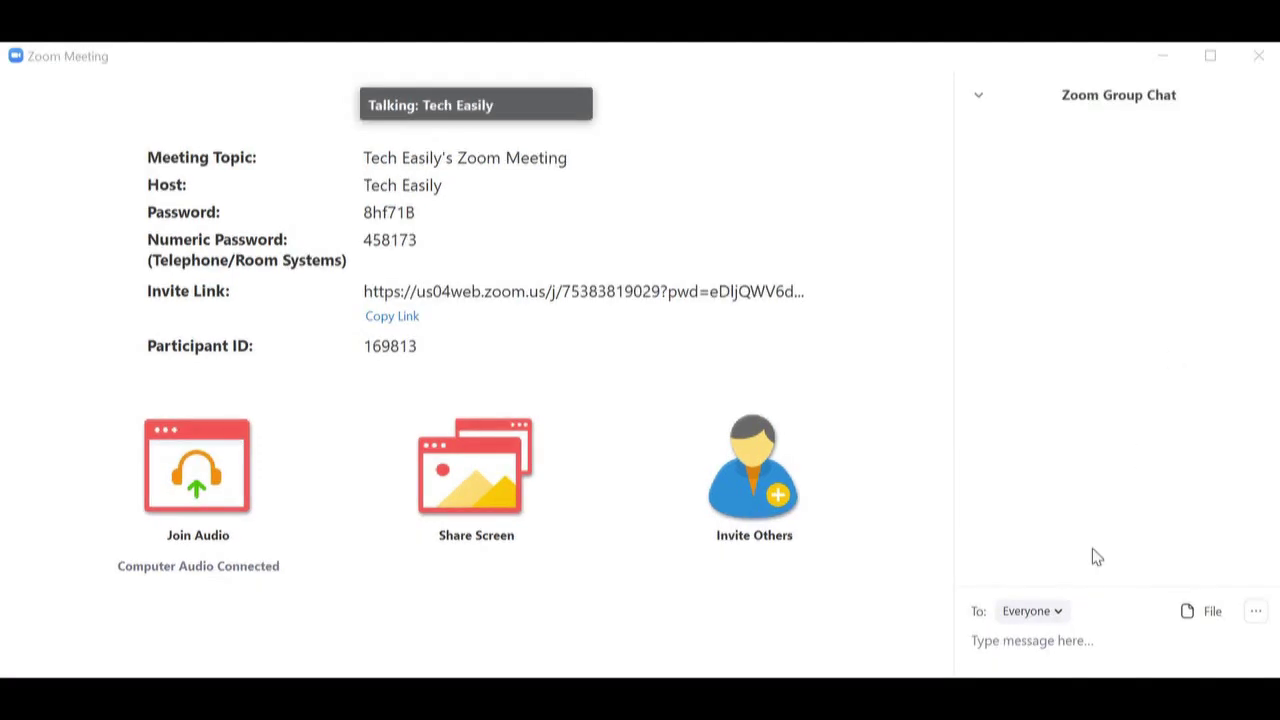
{"action": "left_click", "coordinate": [1046, 642]}
{"action": "type", "text": "g"}
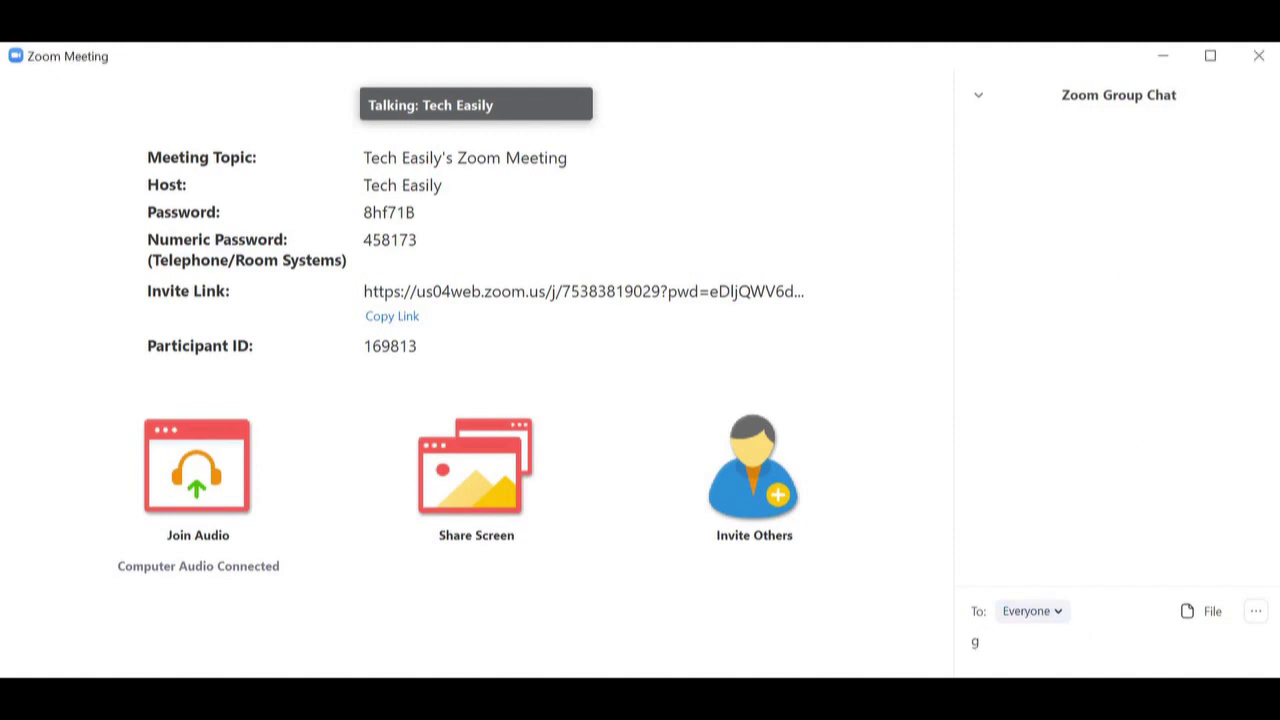
{"action": "key", "text": "BackSpace"}
{"action": "type", "text": "hello"}
{"action": "left_click", "coordinate": [1039, 618]}
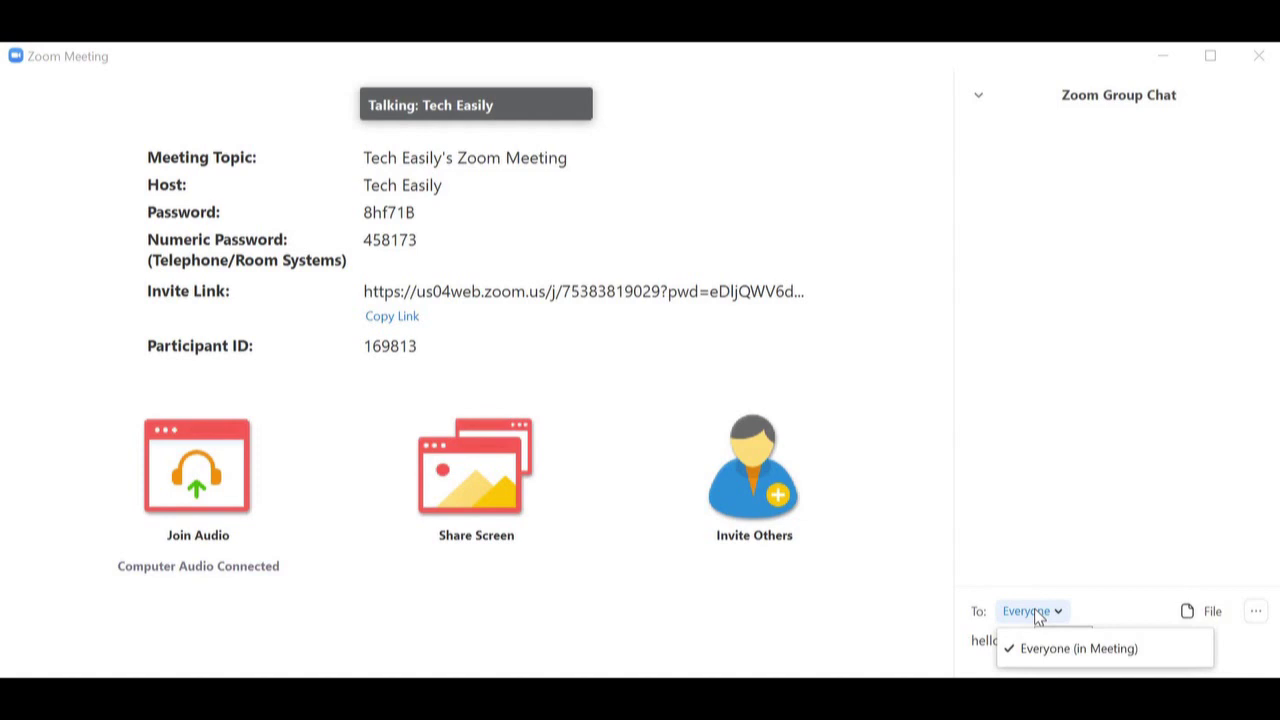
{"action": "left_click", "coordinate": [1066, 496]}
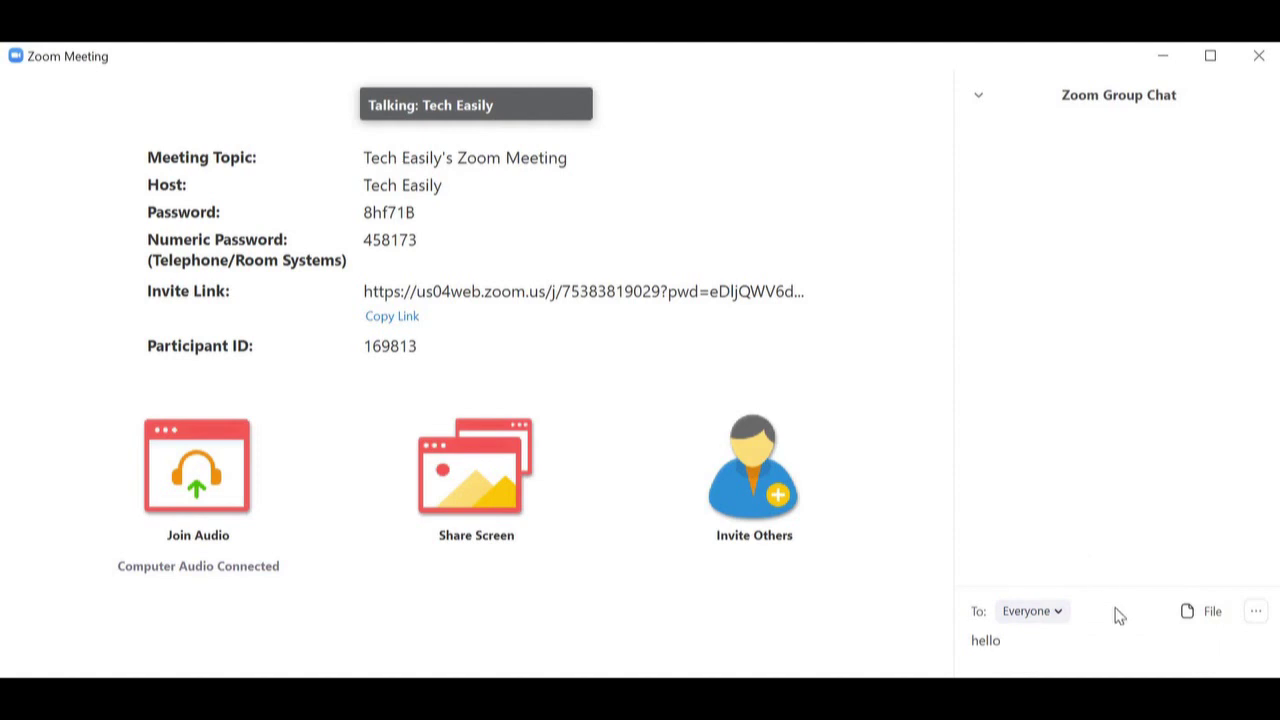
{"action": "left_click", "coordinate": [1209, 620]}
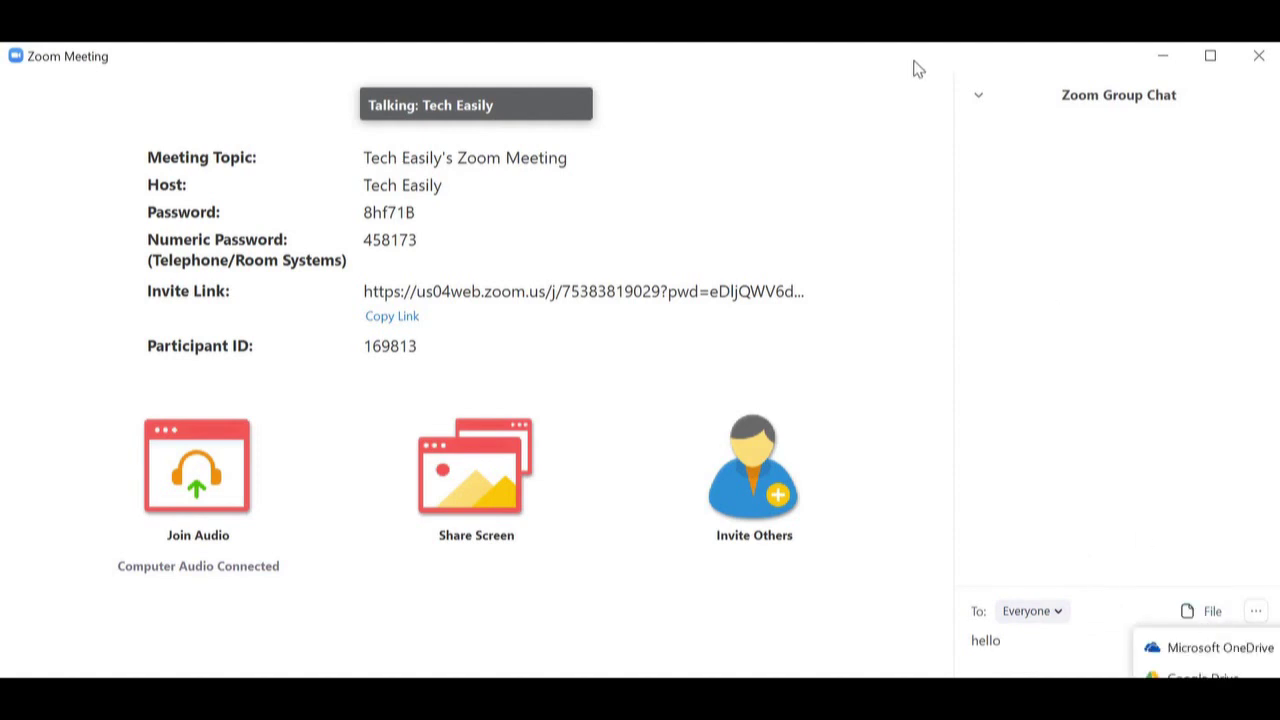
- Move the meeting window left, make it smaller, and send 'hello' to Everyone
{"action": "left_click_drag", "start_coordinate": [640, 57], "coordinate": [362, 48]}
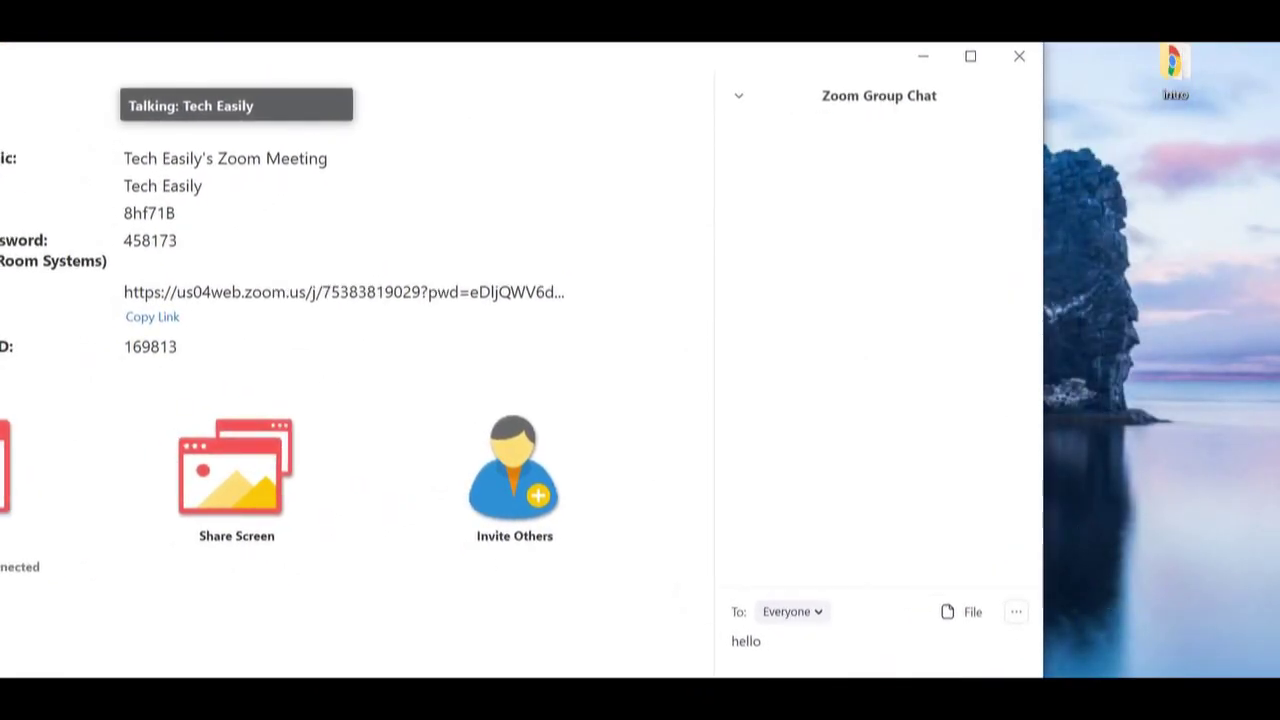
{"action": "left_click_drag", "start_coordinate": [1043, 677], "coordinate": [852, 481]}
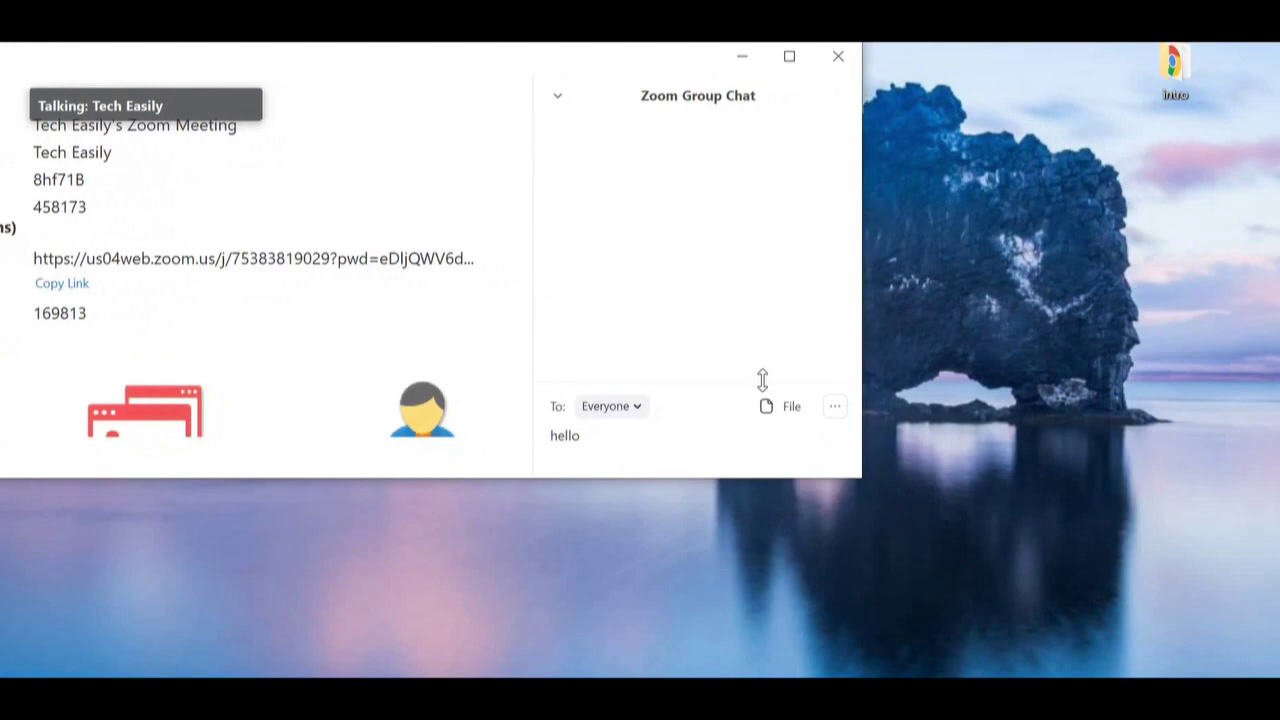
{"action": "left_click", "coordinate": [769, 411]}
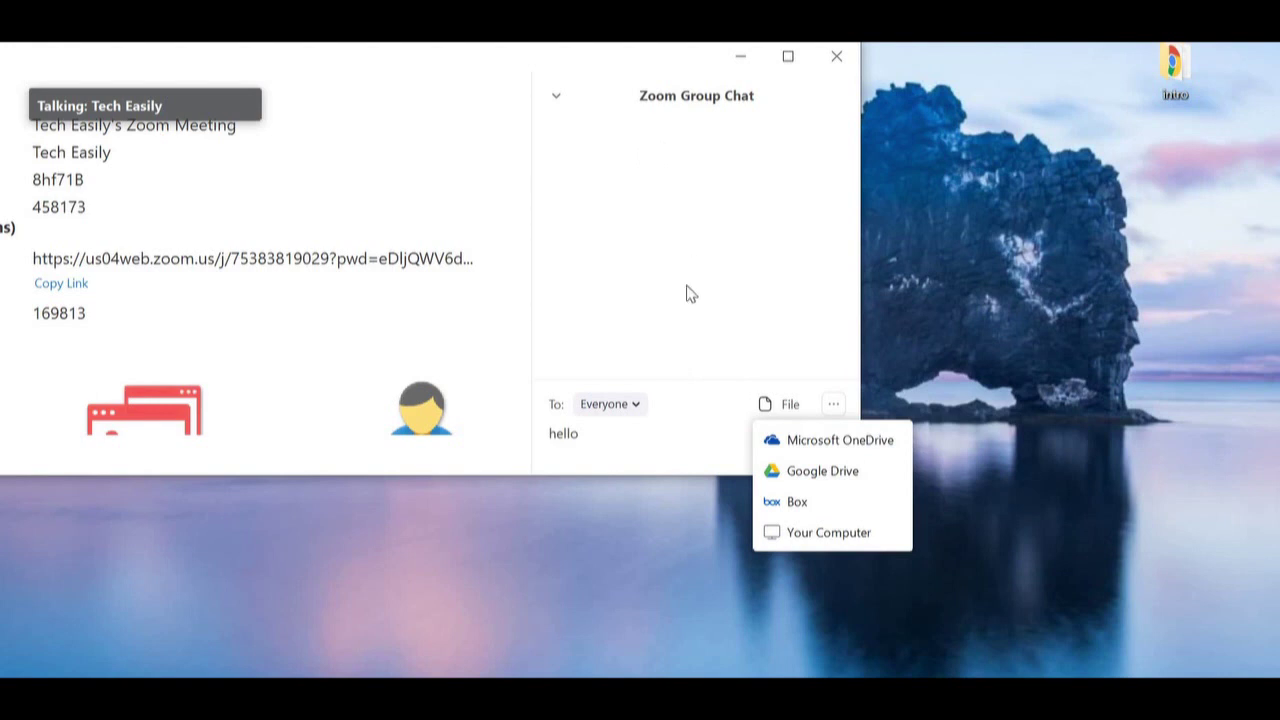
{"action": "left_click", "coordinate": [688, 454]}
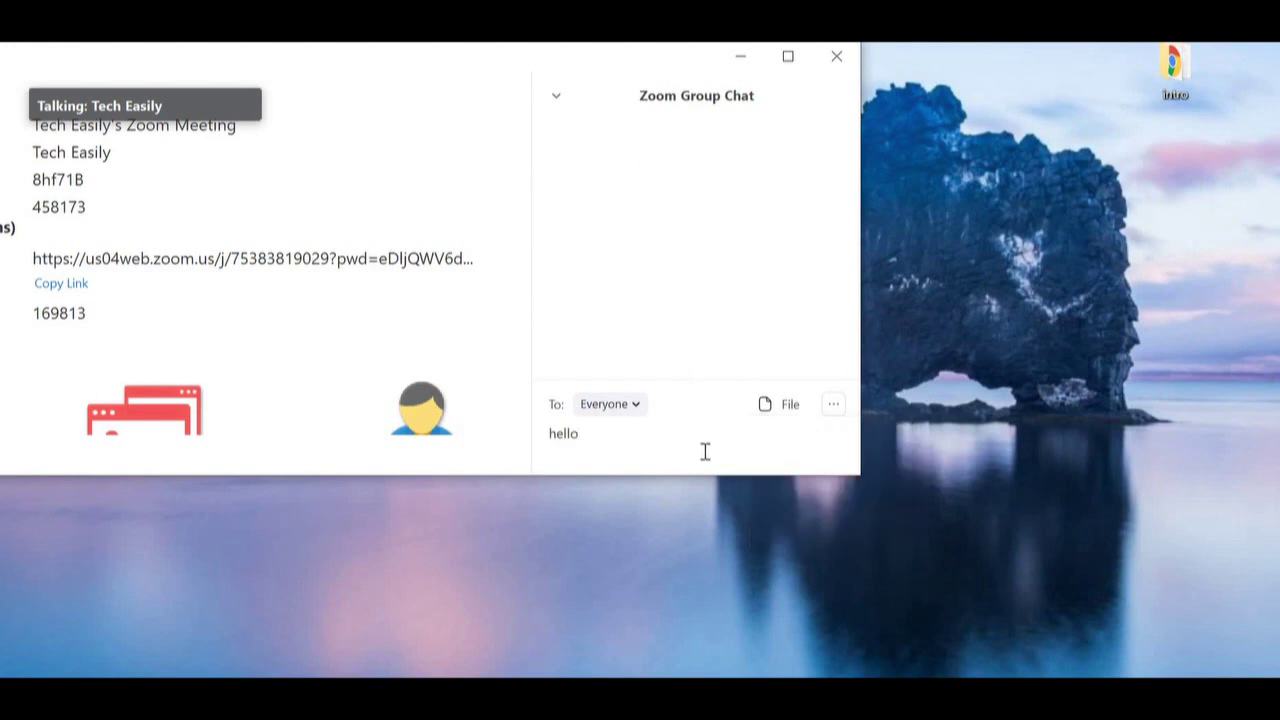
{"action": "key", "text": "Return"}
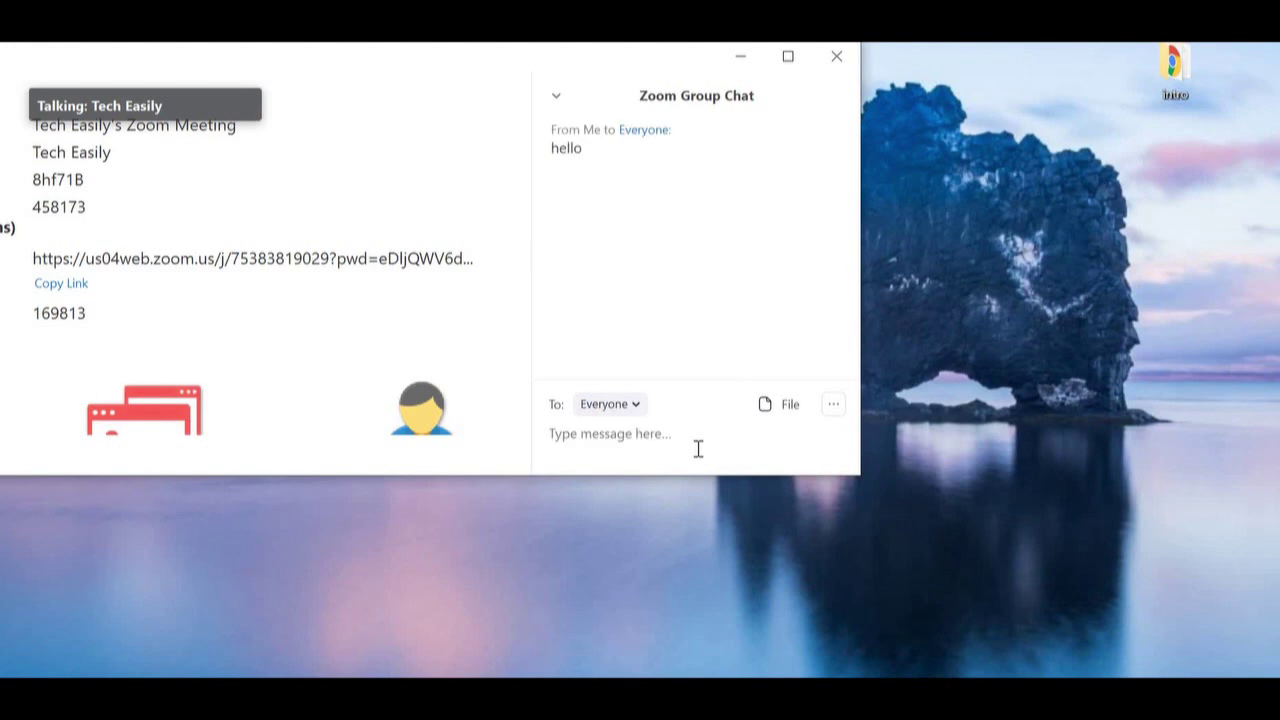
- Set 'Participant Can Chat With' to No One and confirm the setting took effect
{"action": "left_click", "coordinate": [833, 405]}
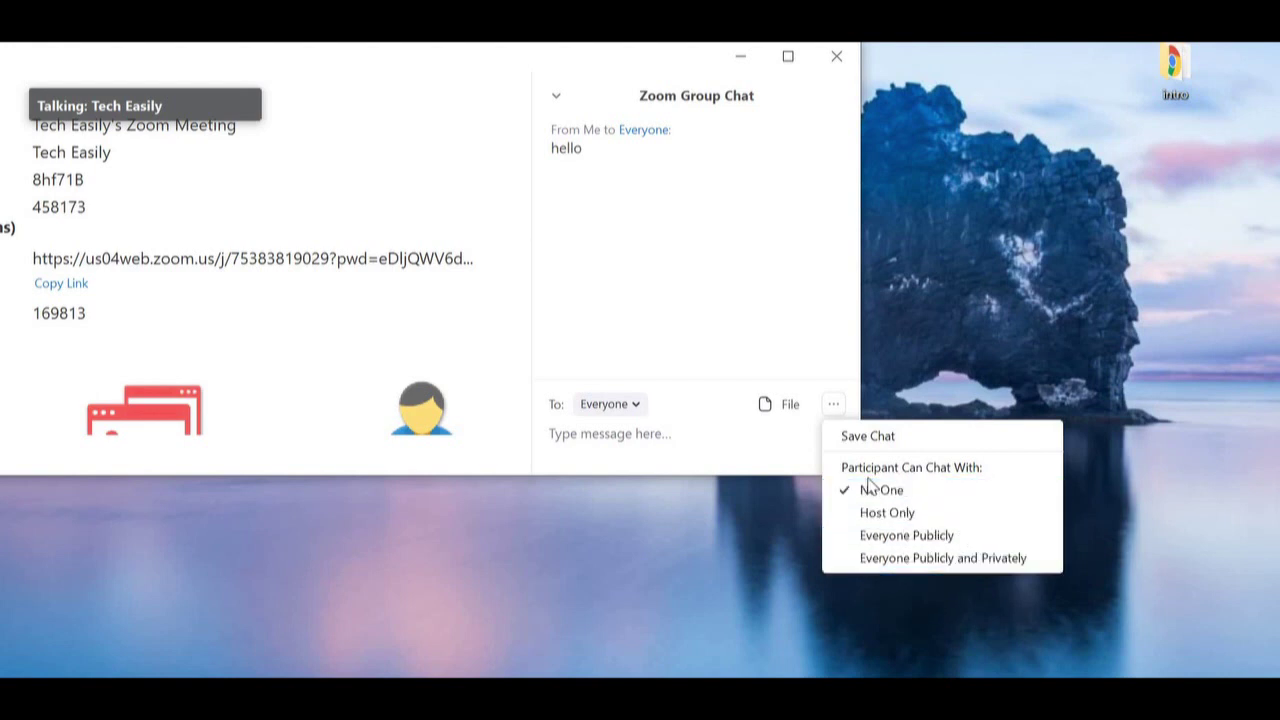
{"action": "left_click", "coordinate": [916, 489]}
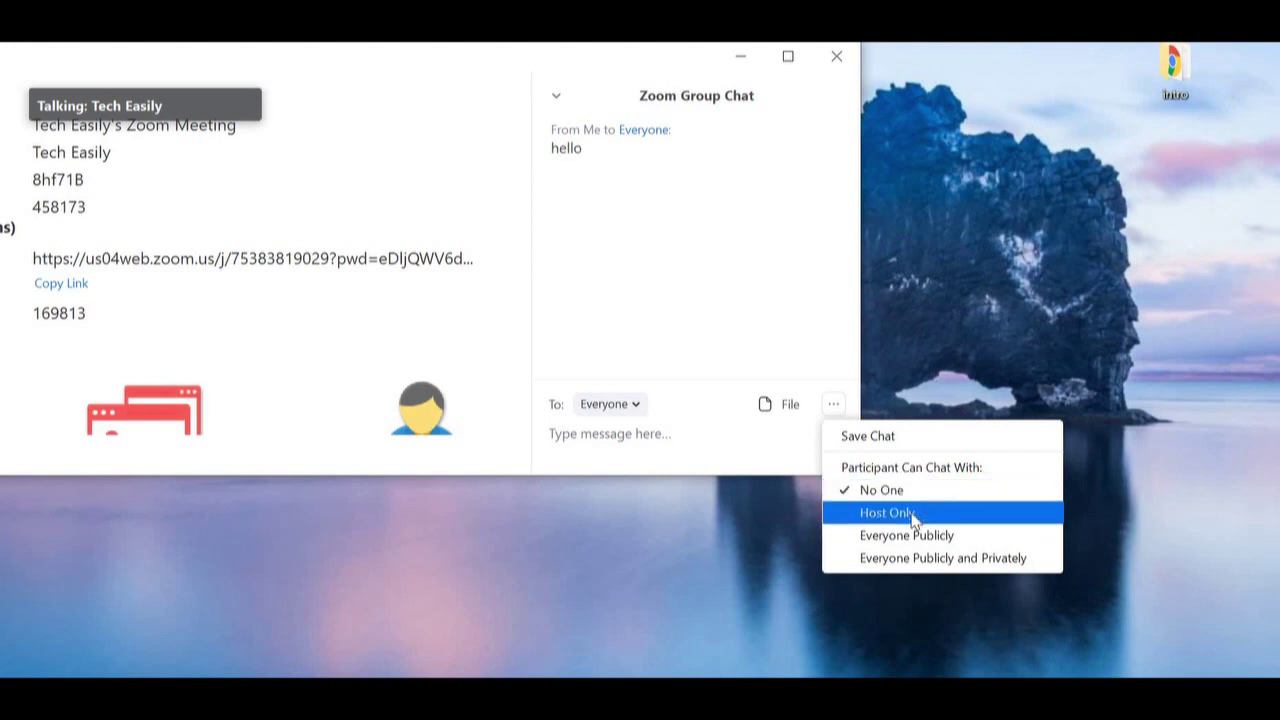
{"action": "left_click", "coordinate": [920, 512]}
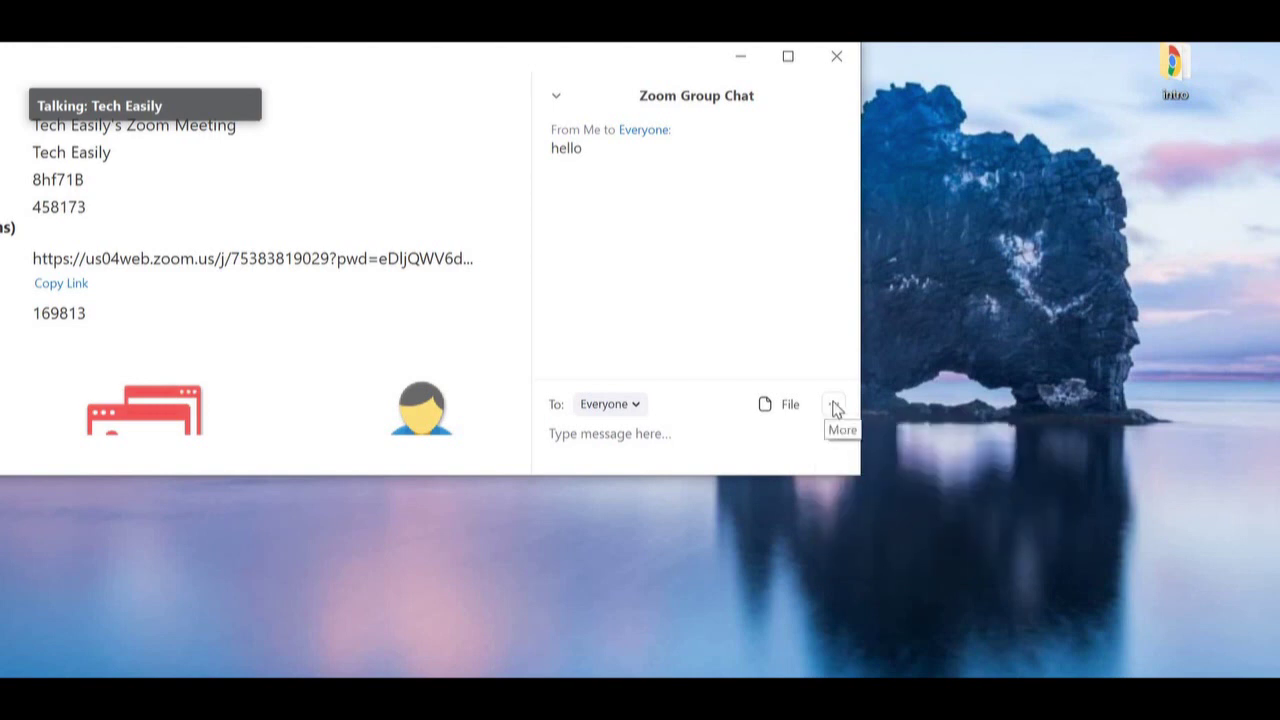
{"action": "left_click", "coordinate": [833, 404]}
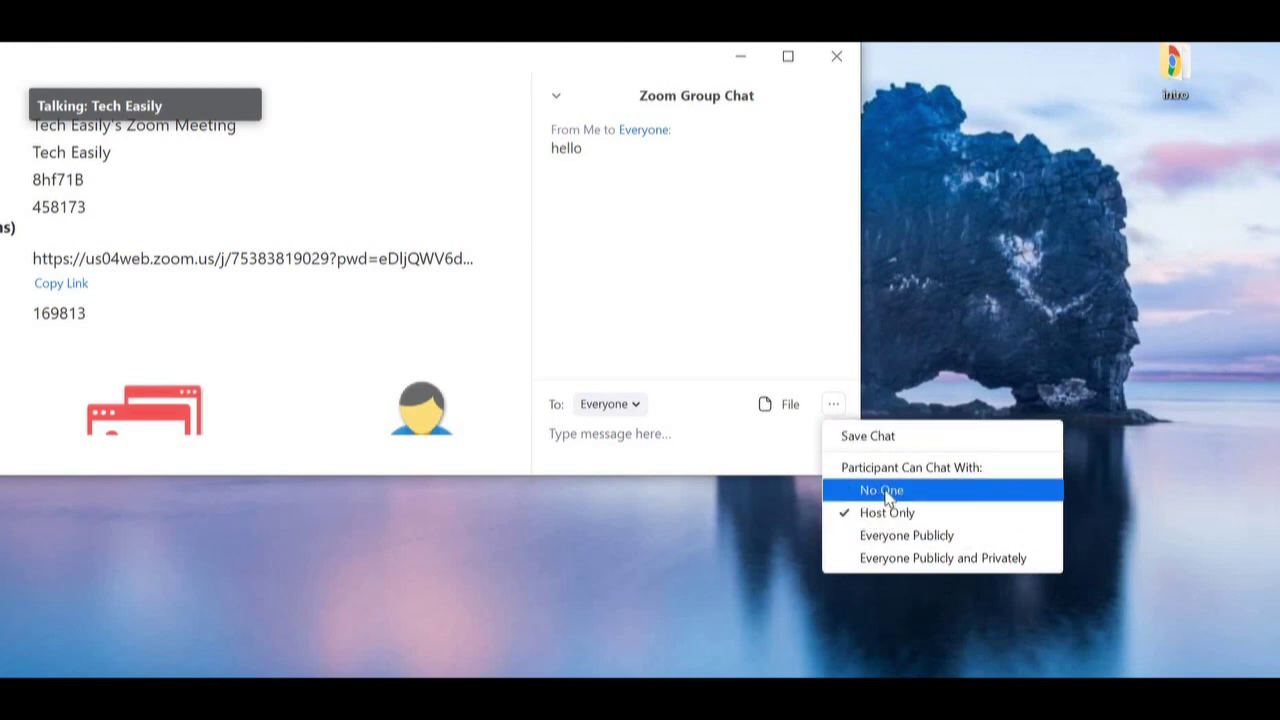
{"action": "left_click", "coordinate": [884, 491]}
{"action": "left_click", "coordinate": [835, 409]}
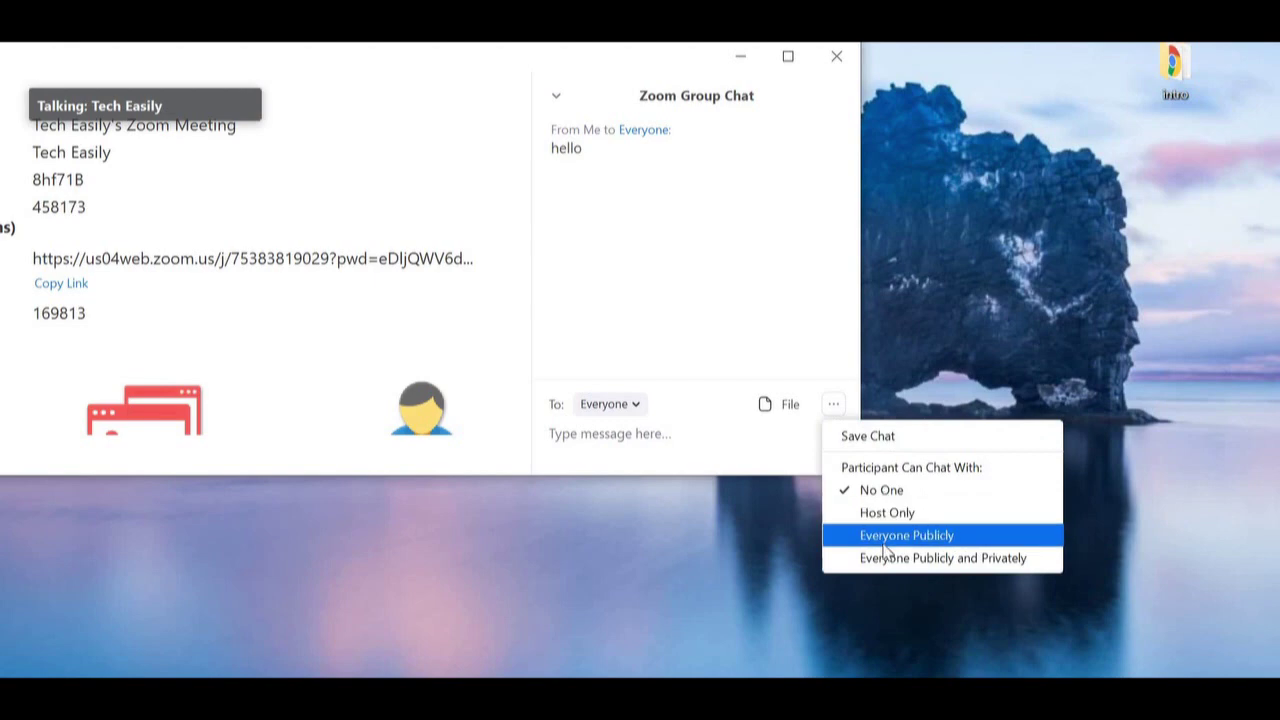
{"action": "left_click", "coordinate": [820, 378]}
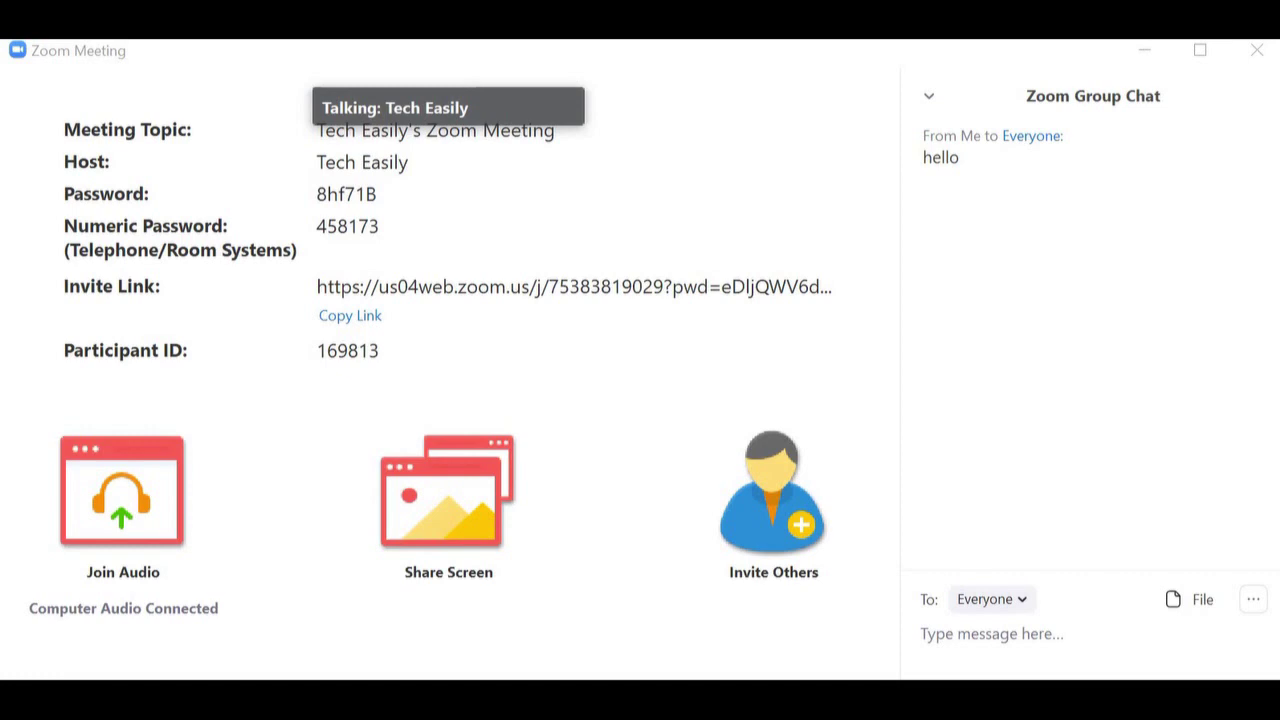
- Pick the Whiteboard tile in the Share Screen dialog to share a blank whiteboard
{"action": "mouse_move", "coordinate": [394, 650]}
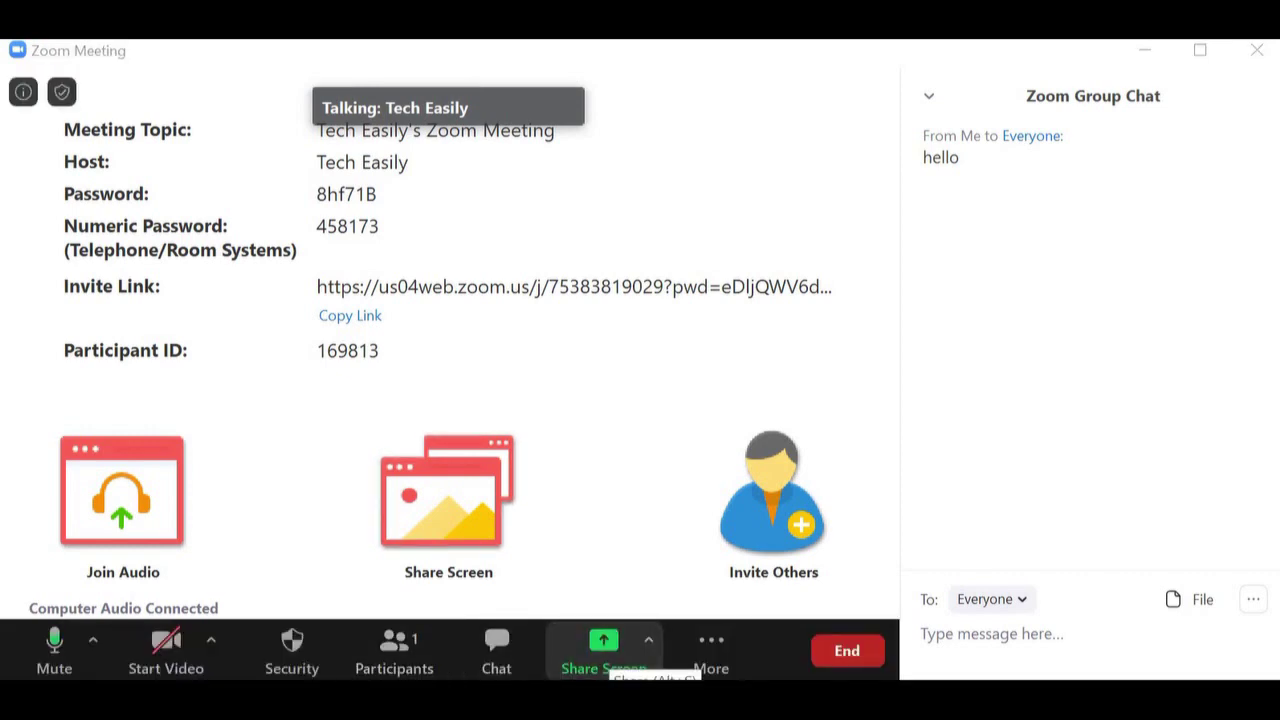
{"action": "left_click", "coordinate": [603, 648]}
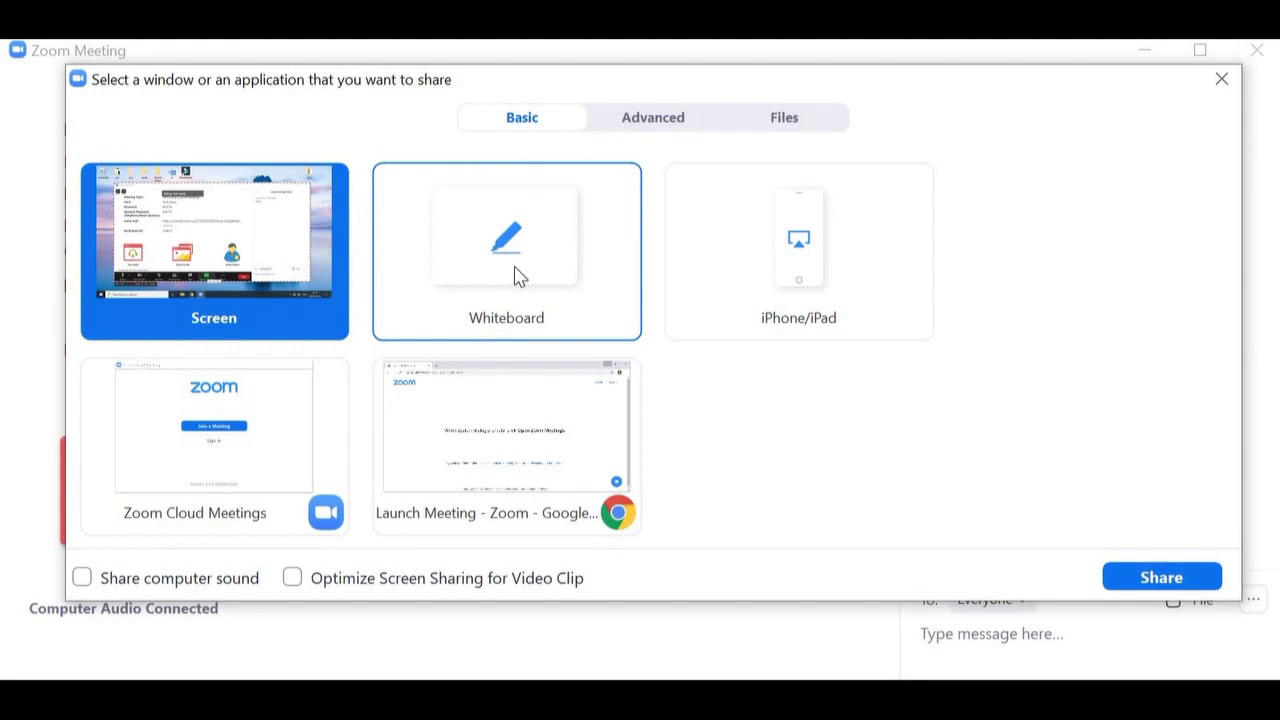
{"action": "double_click", "coordinate": [470, 231]}
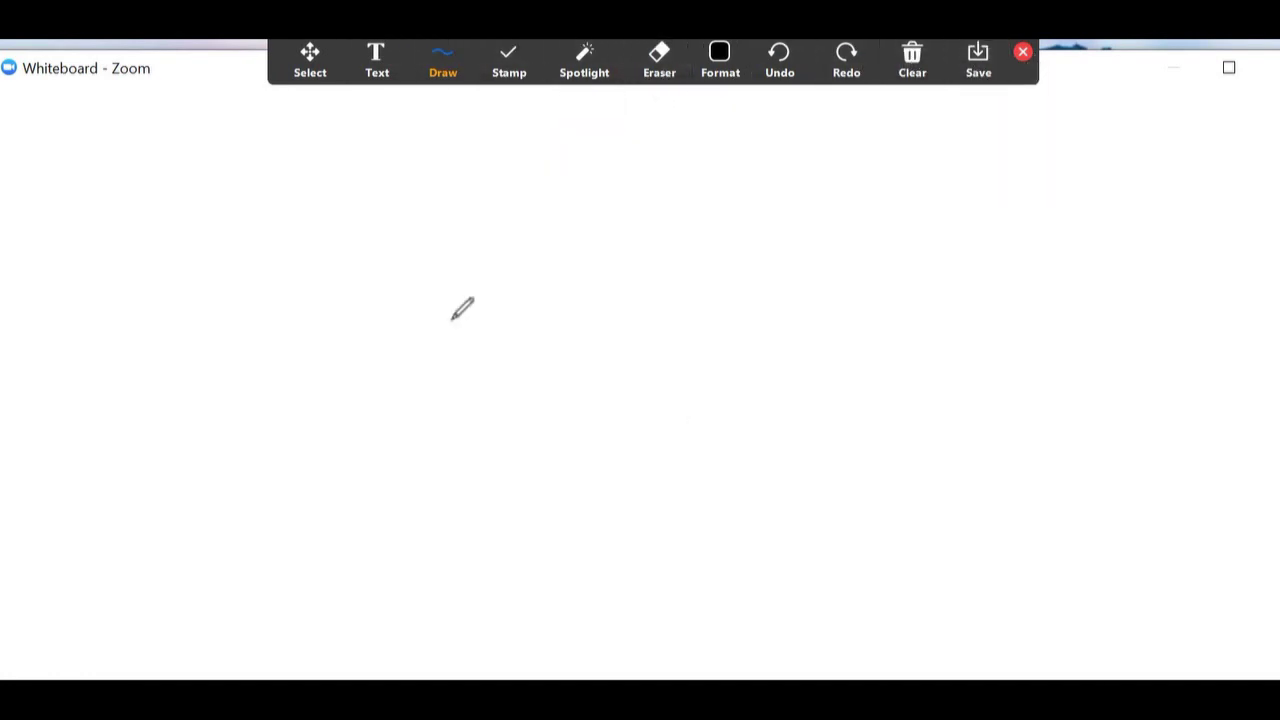
- Draw freehand loops across the whiteboard, then stop sharing it
{"action": "left_click_drag", "start_coordinate": [586, 391], "coordinate": [451, 318]}
{"action": "mouse_move", "coordinate": [738, 209]}
{"action": "left_mouse_down"}
{"action": "mouse_move", "coordinate": [800, 303]}
{"action": "mouse_move", "coordinate": [660, 326]}
{"action": "left_mouse_up"}
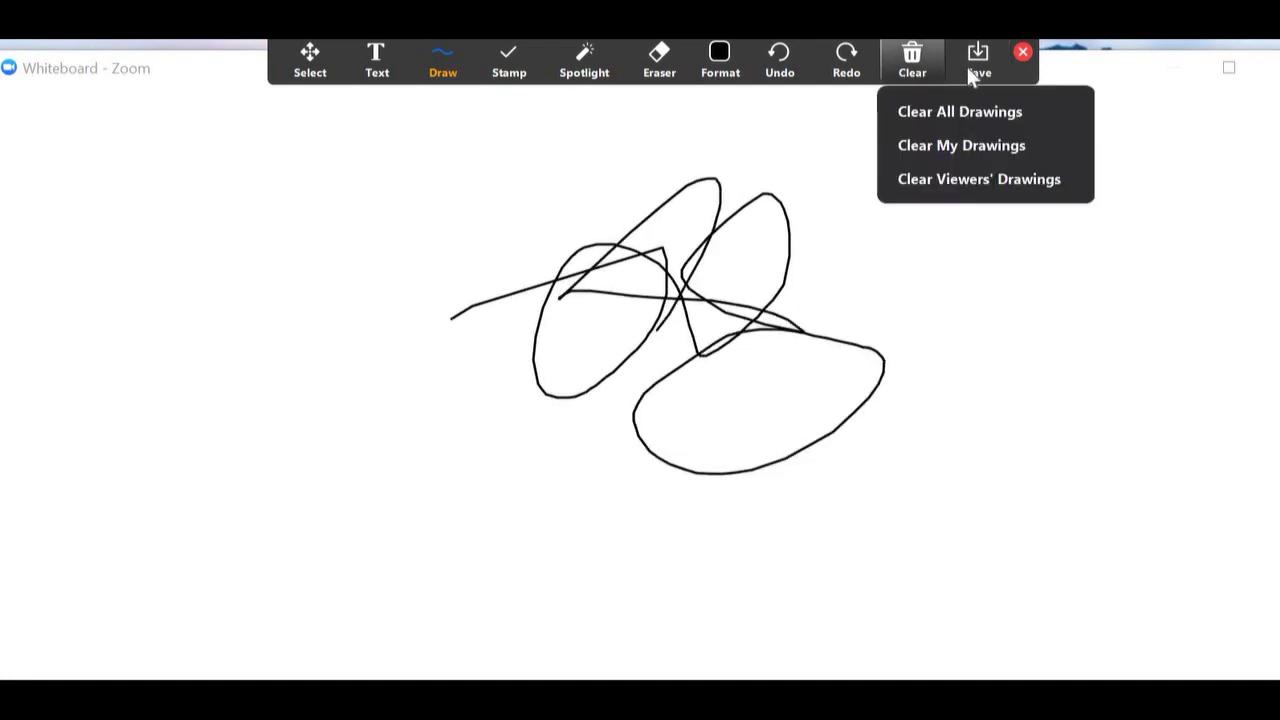
{"action": "mouse_move", "coordinate": [908, 126]}
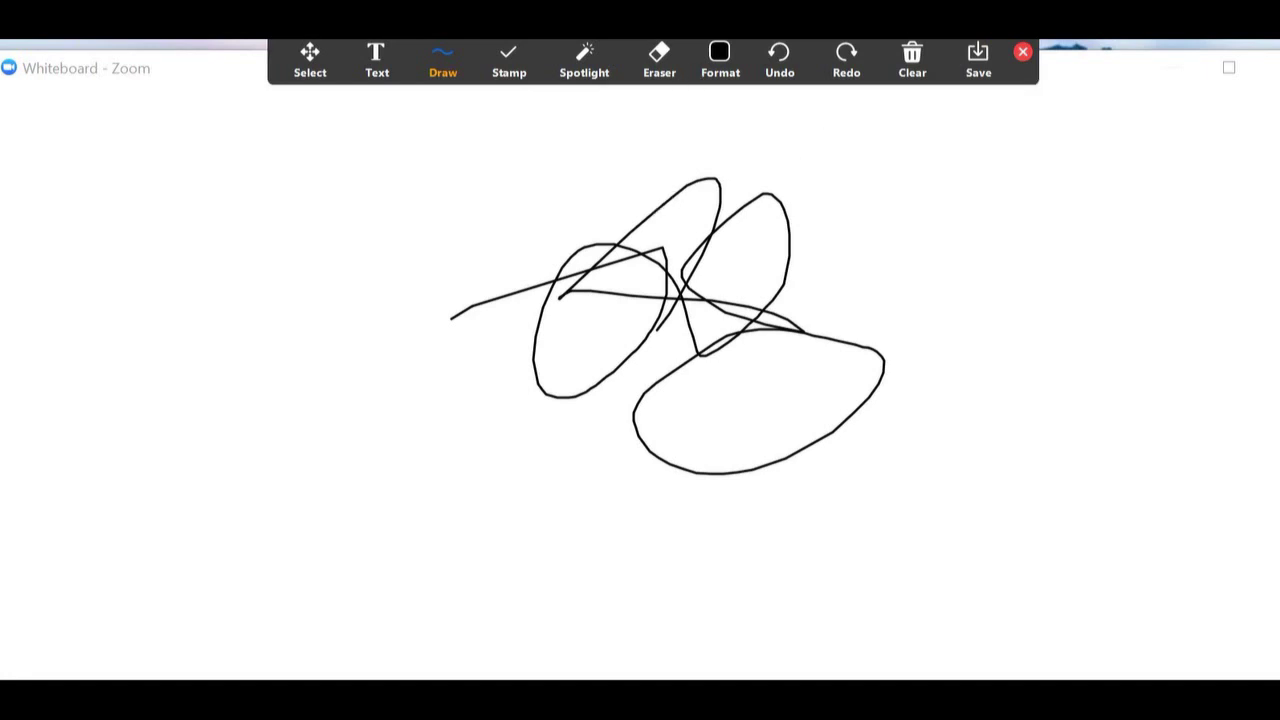
{"action": "mouse_move", "coordinate": [694, 129]}
{"action": "left_click_drag", "start_coordinate": [677, 54], "coordinate": [657, 210]}
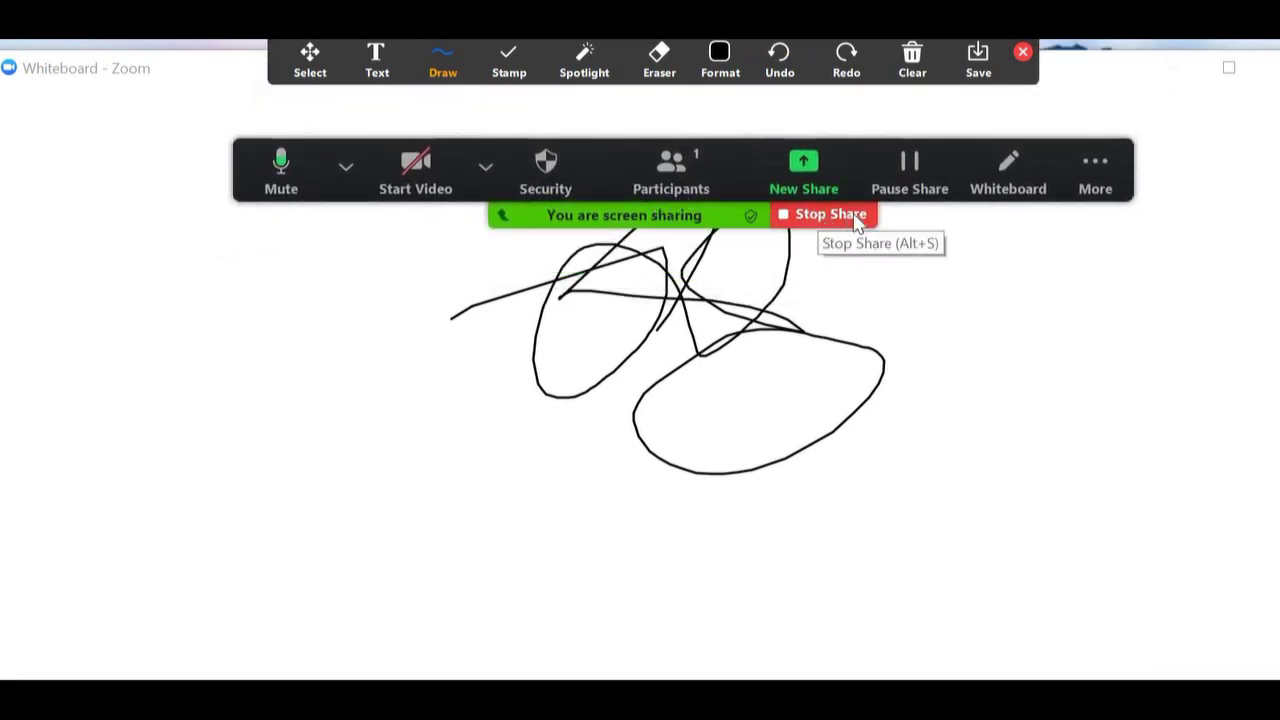
{"action": "left_click", "coordinate": [800, 226]}
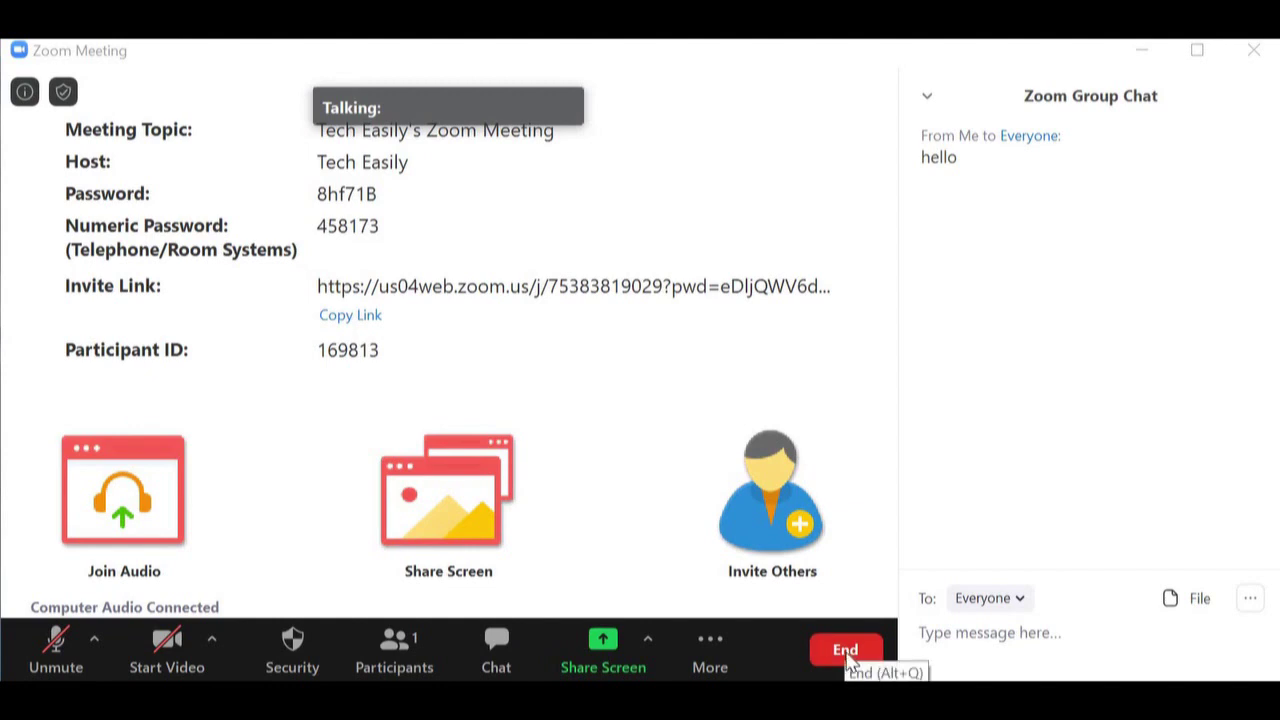
- End the meeting with End Meeting for All
{"action": "left_click", "coordinate": [842, 652]}
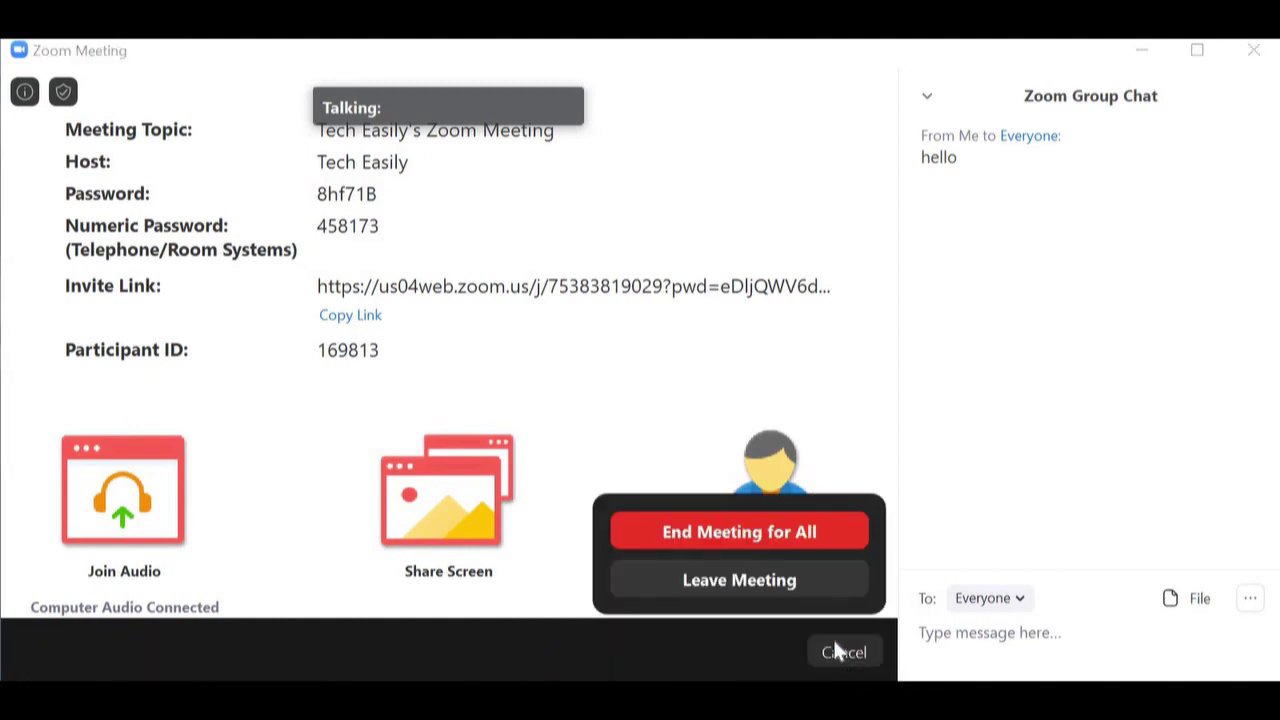
{"action": "left_click", "coordinate": [733, 532]}
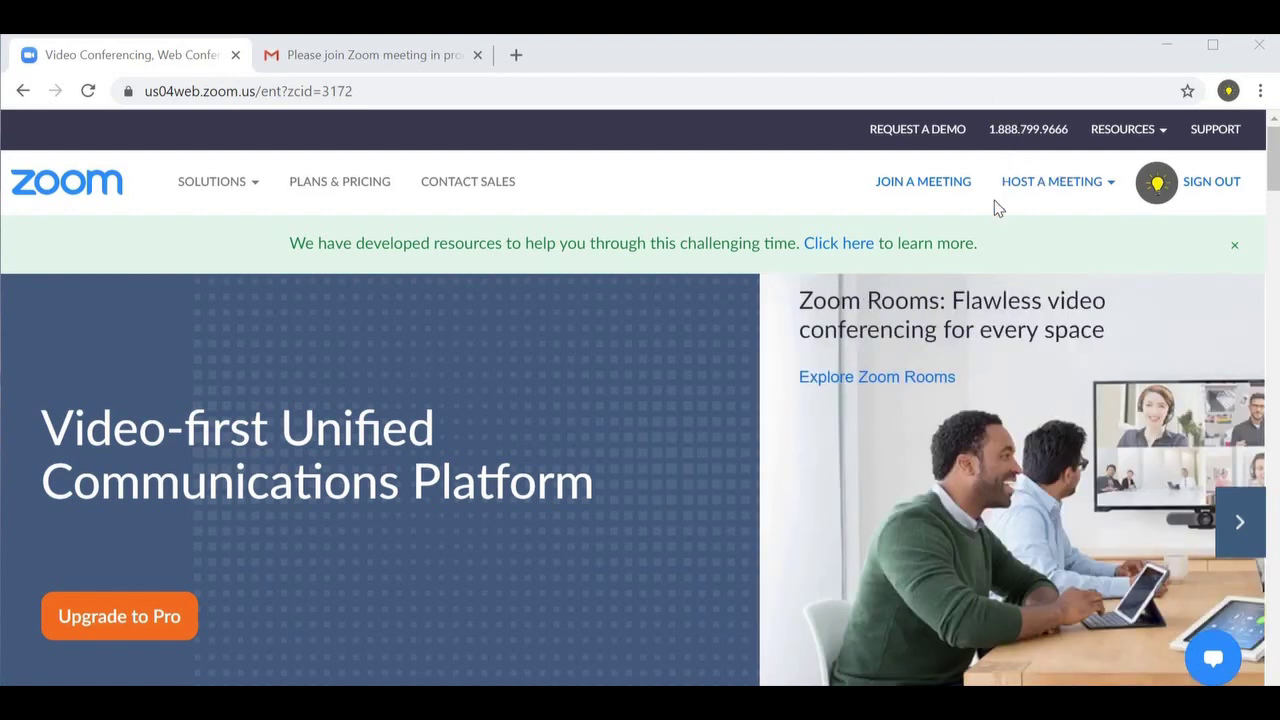
- Copy the Meeting ID from the Gmail invitation and paste it into Join a Meeting
{"action": "left_click", "coordinate": [926, 184]}
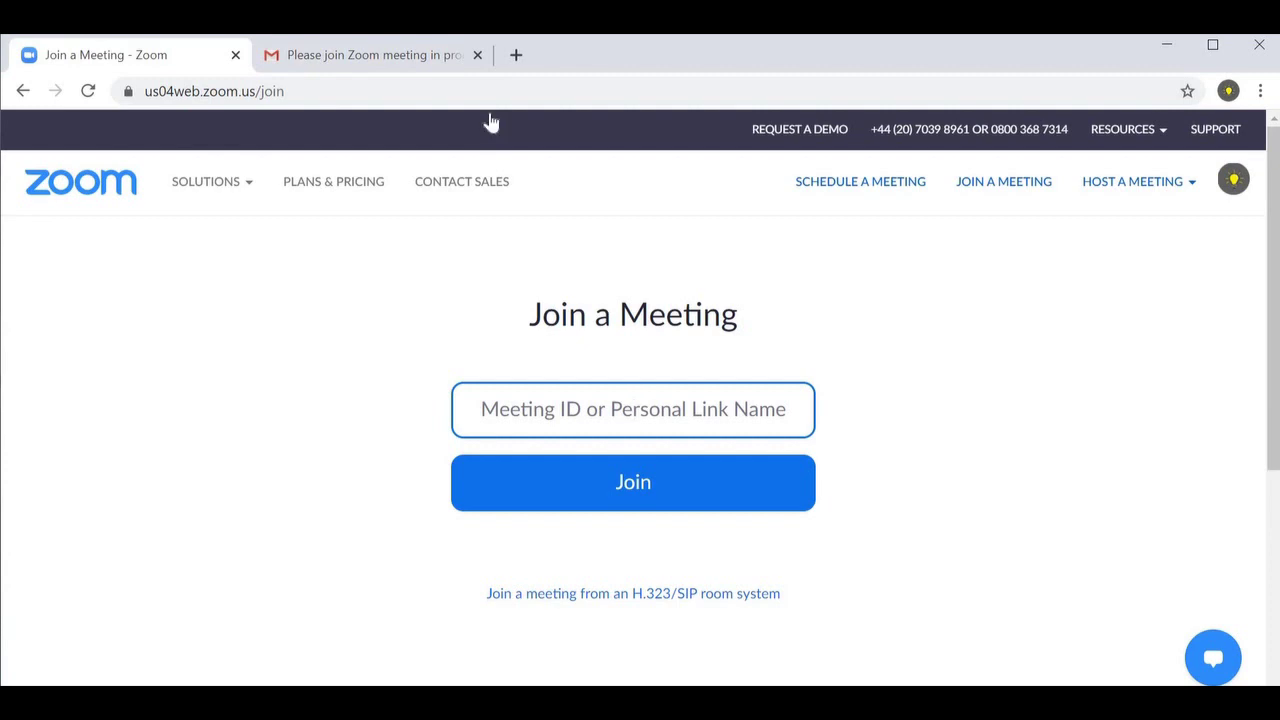
{"action": "key", "text": "ctrl+Tab"}
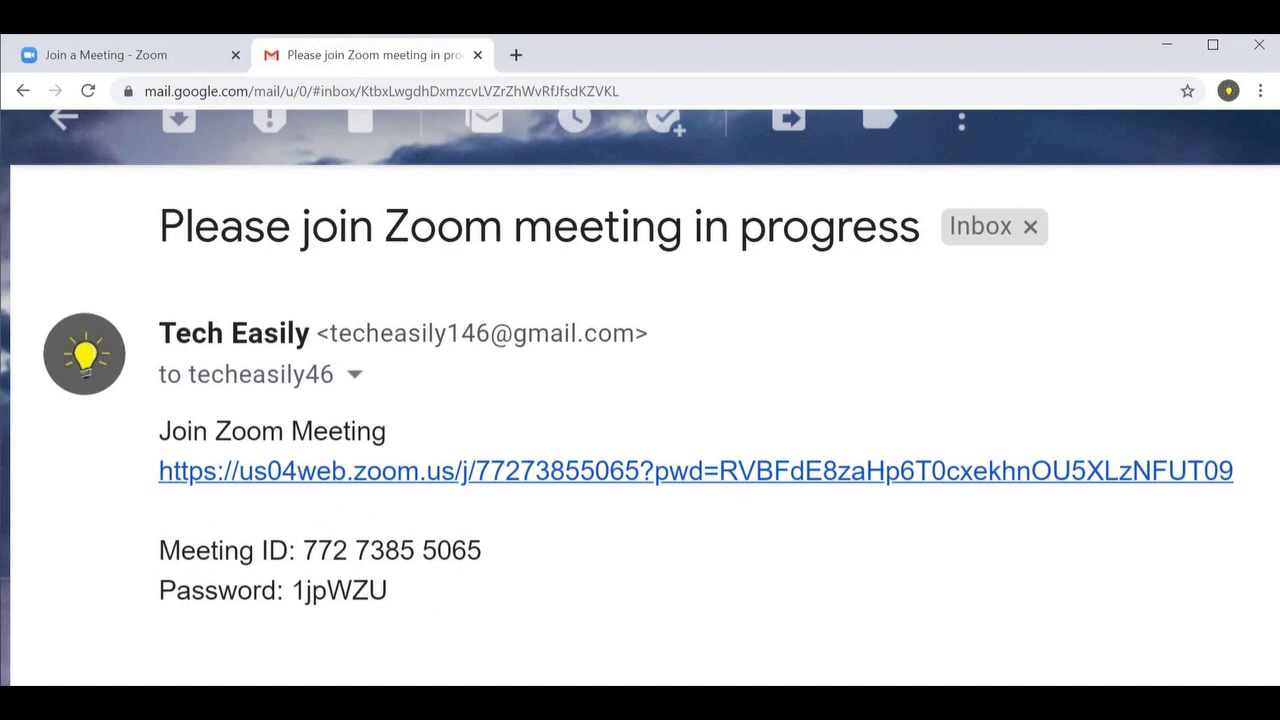
{"action": "left_click", "coordinate": [147, 62]}
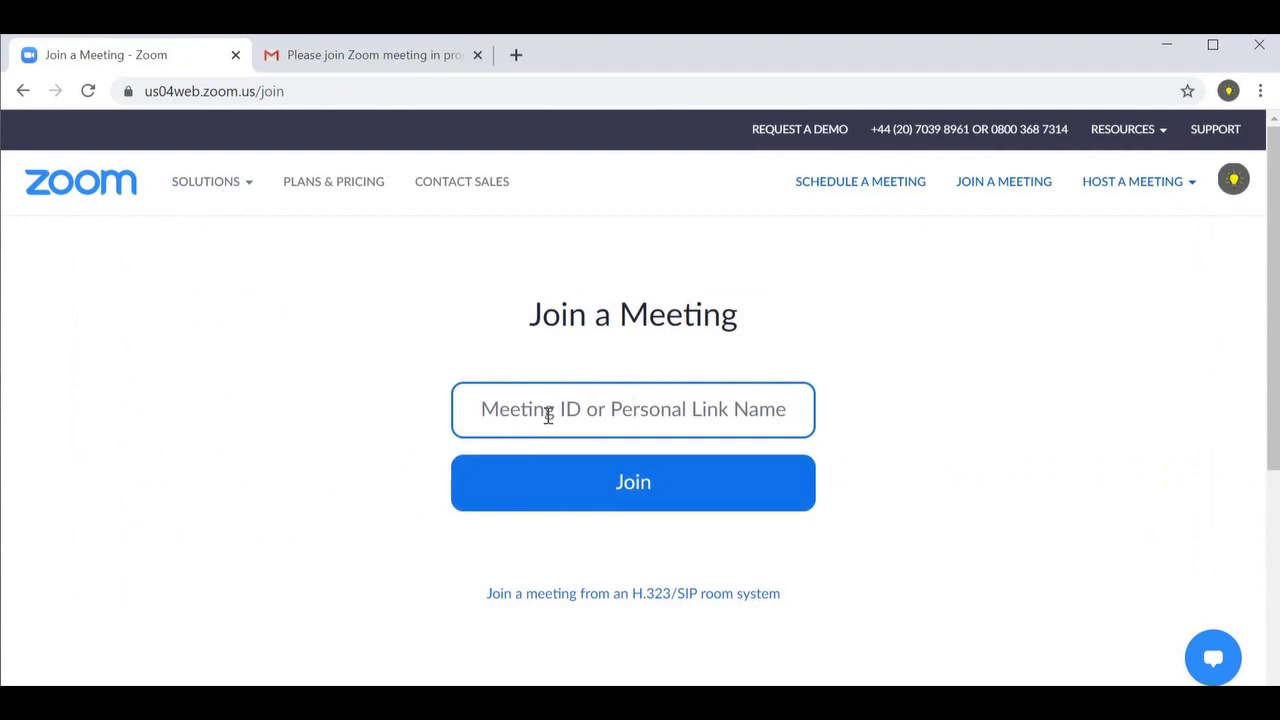
{"action": "left_click", "coordinate": [387, 63]}
{"action": "left_click_drag", "start_coordinate": [490, 558], "coordinate": [307, 570]}
{"action": "key", "text": "ctrl+c"}
{"action": "key", "text": "ctrl+Tab"}
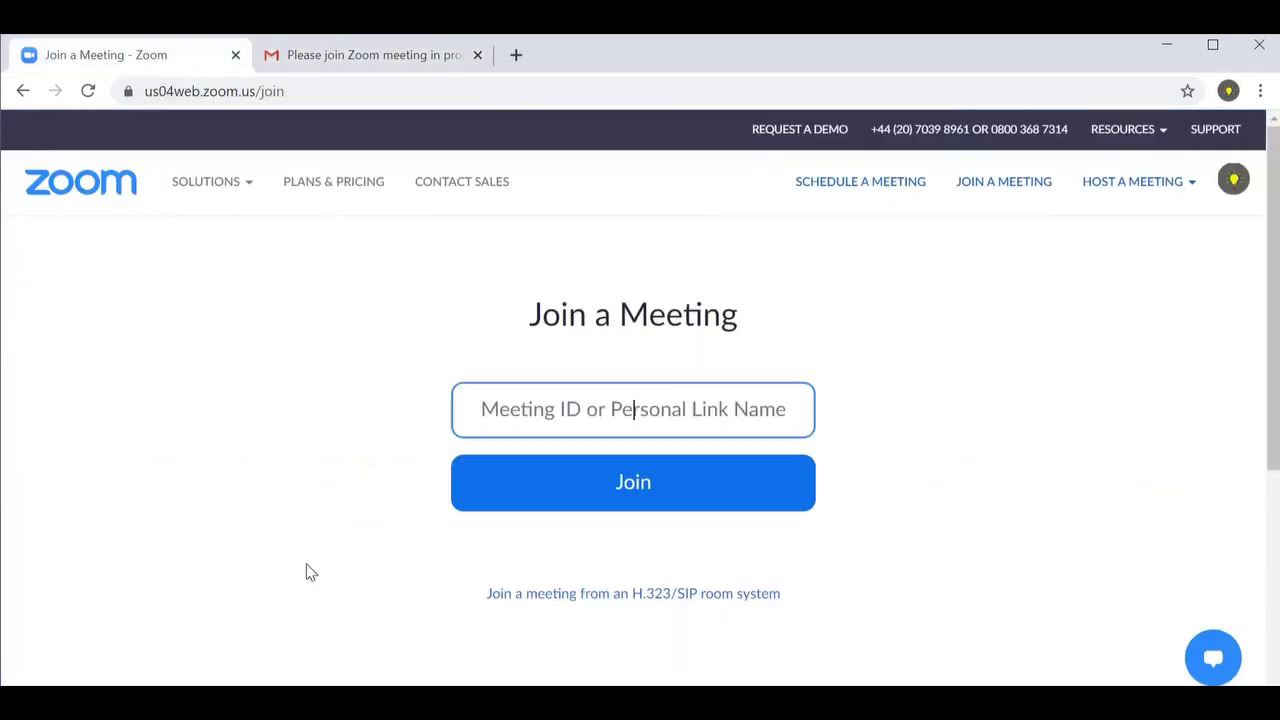
{"action": "key", "text": "ctrl+v"}
{"action": "key", "text": "Return"}
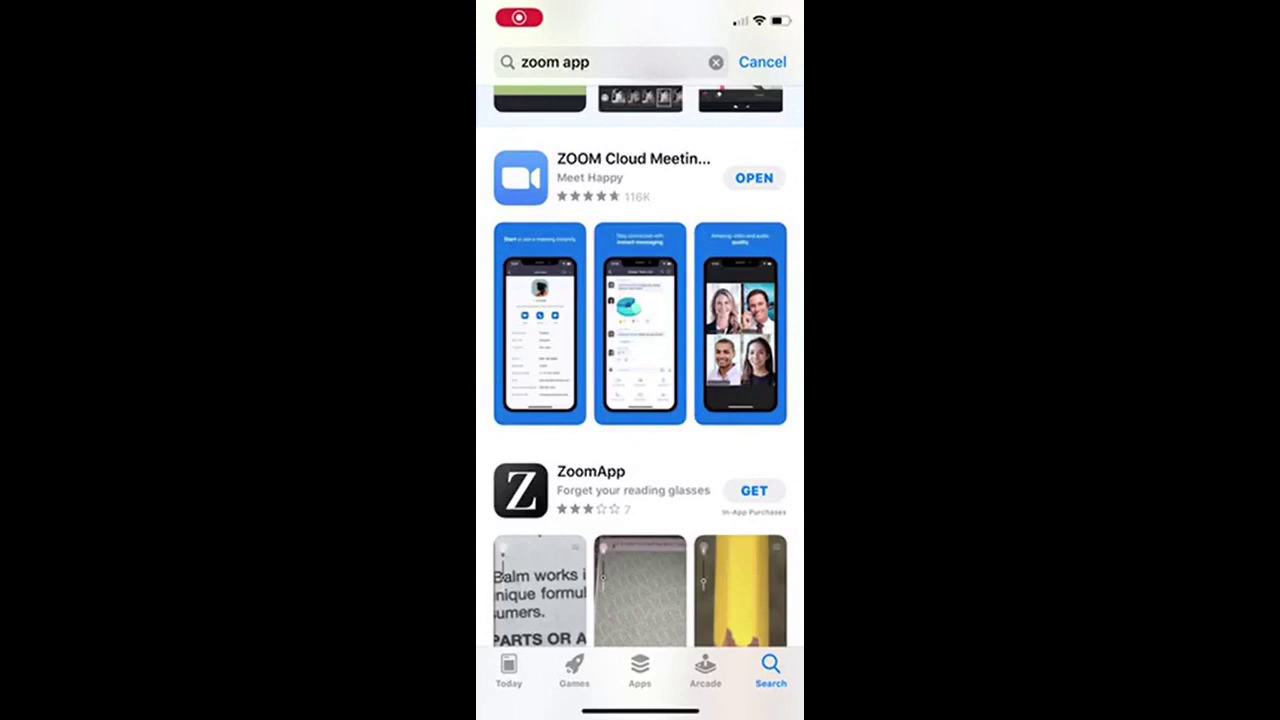
- Search the App Store for 'zoom app' and open ZOOM Cloud Meetings
{"action": "scroll", "coordinate": [640, 360], "scroll_direction": "down", "scroll_amount": 1}
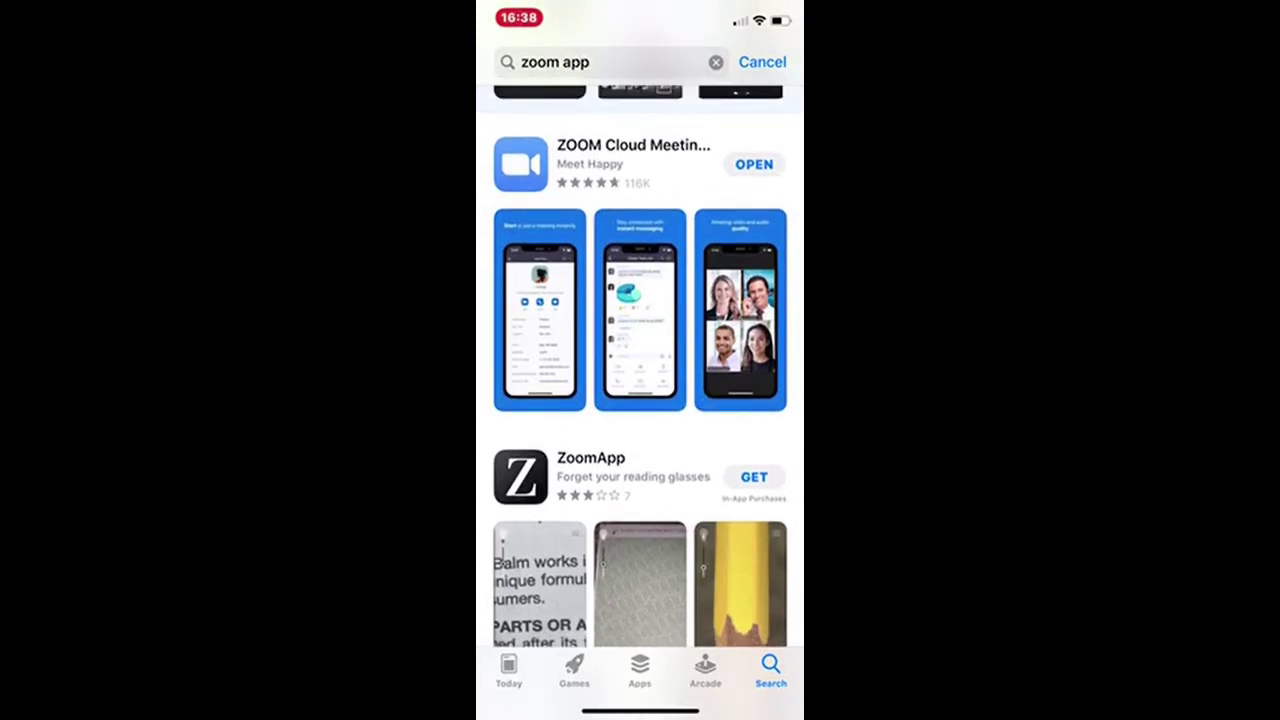
{"action": "left_click", "coordinate": [600, 62]}
{"action": "key", "text": "Return"}
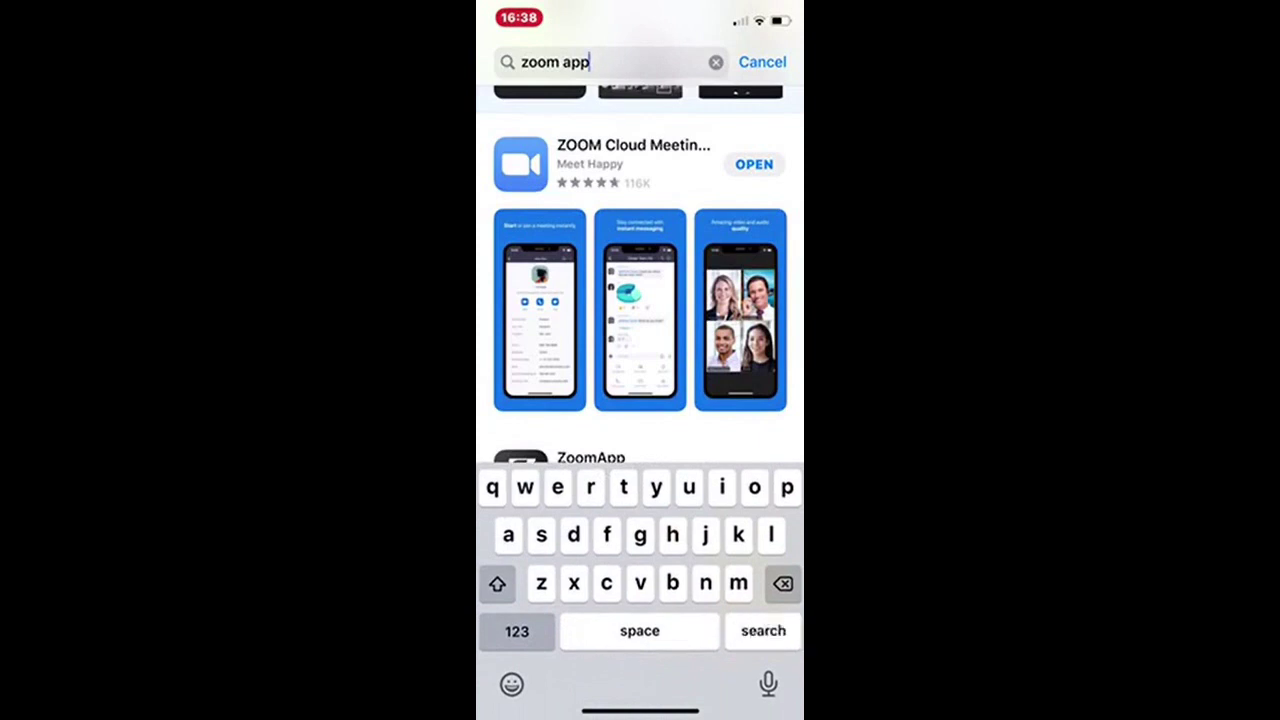
{"action": "scroll", "coordinate": [640, 368], "scroll_direction": "down", "scroll_amount": 3}
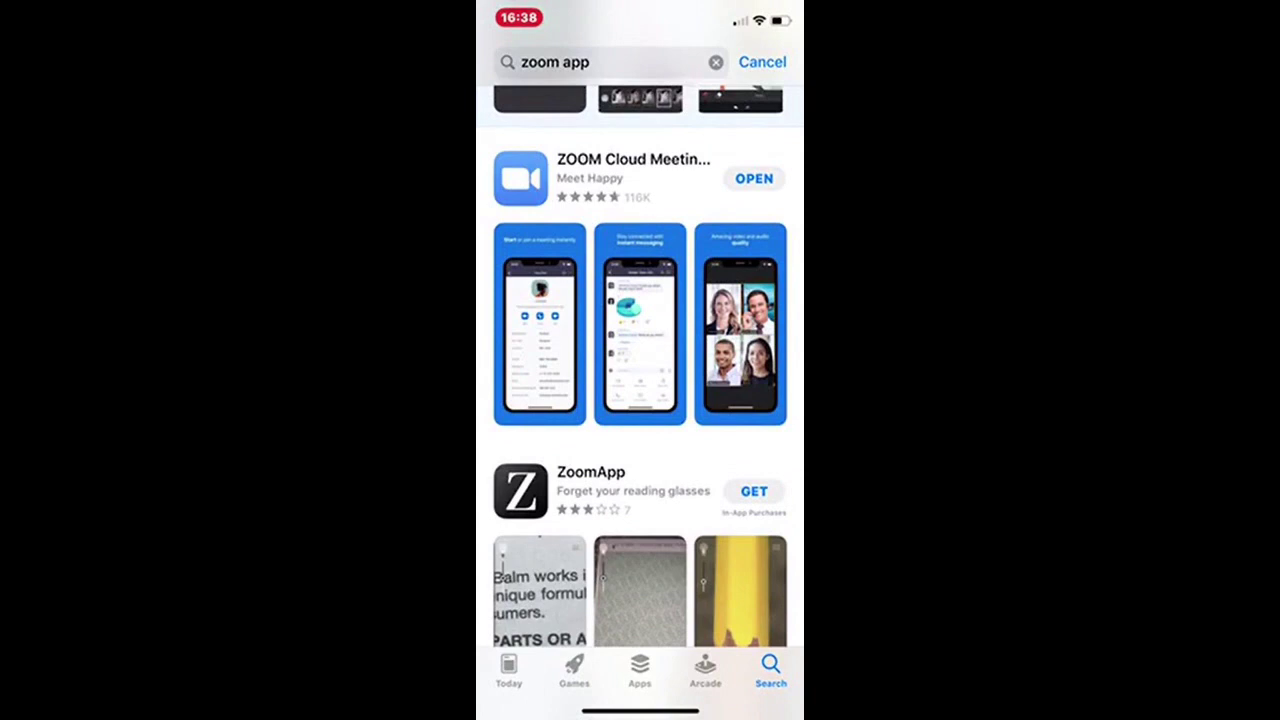
{"action": "left_click", "coordinate": [754, 178]}
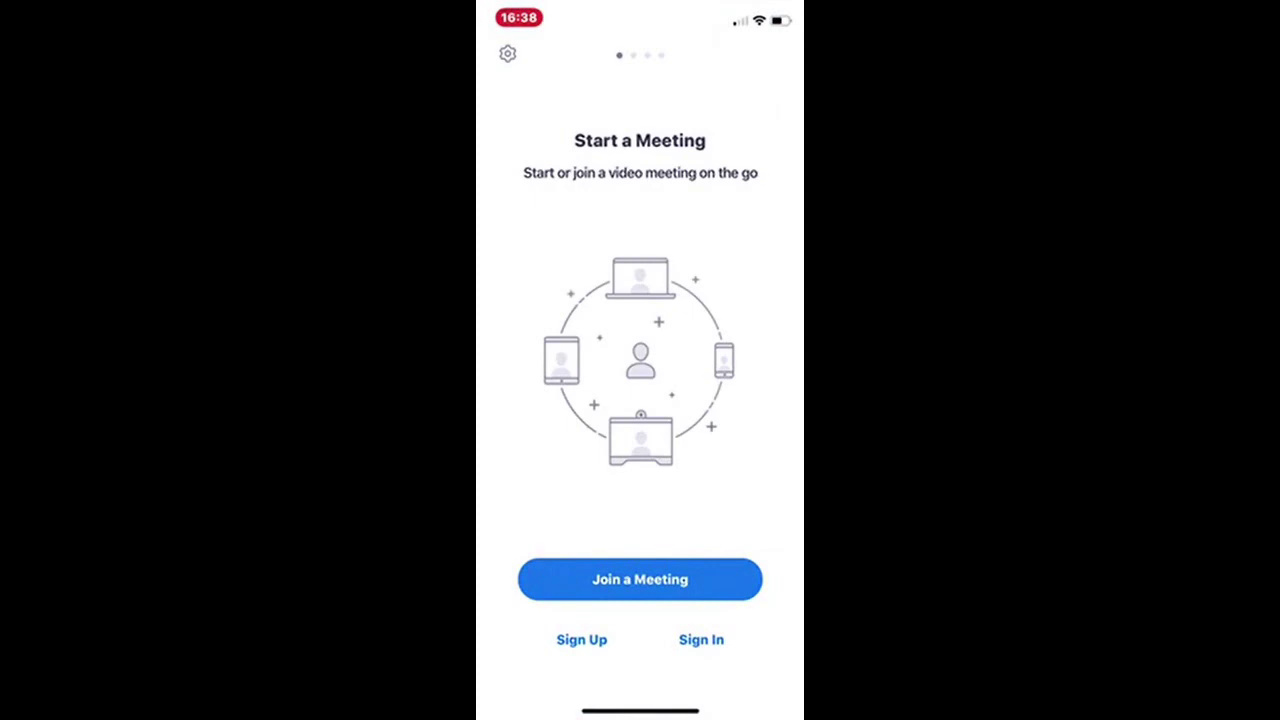
- Sign in to the Zoom iOS app with a Google account
{"action": "left_click", "coordinate": [701, 639]}
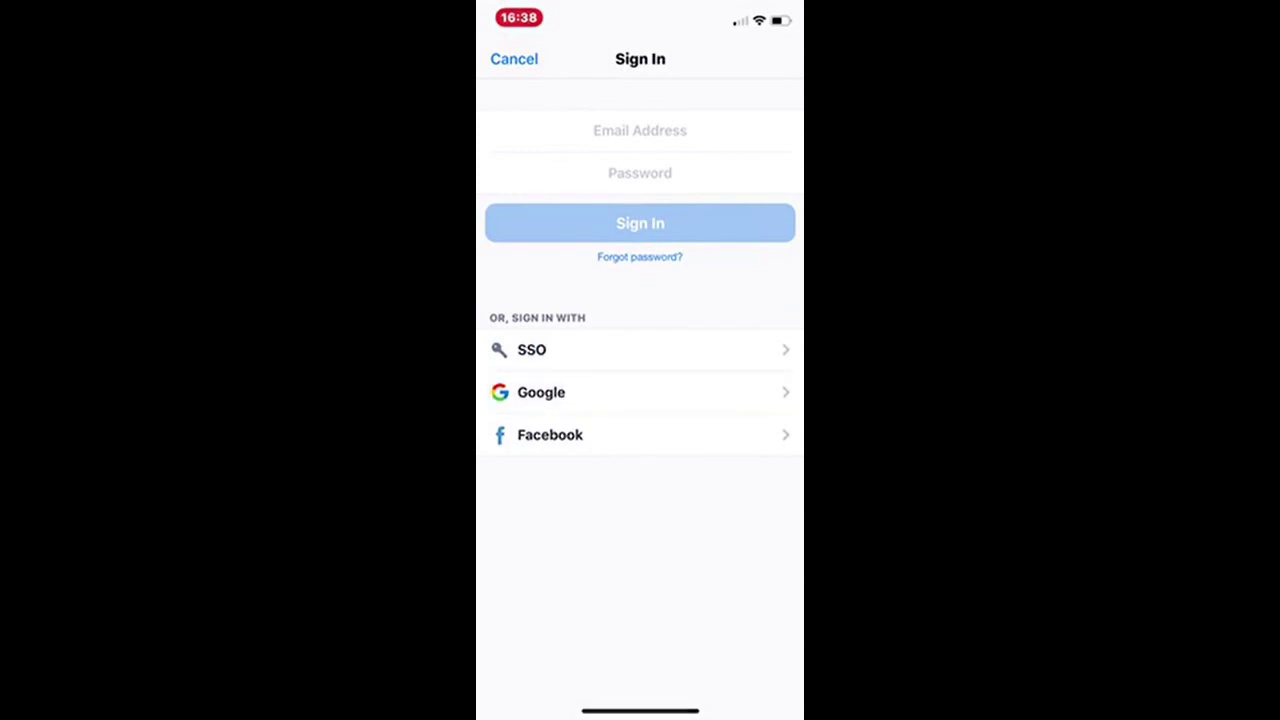
{"action": "left_click", "coordinate": [541, 392]}
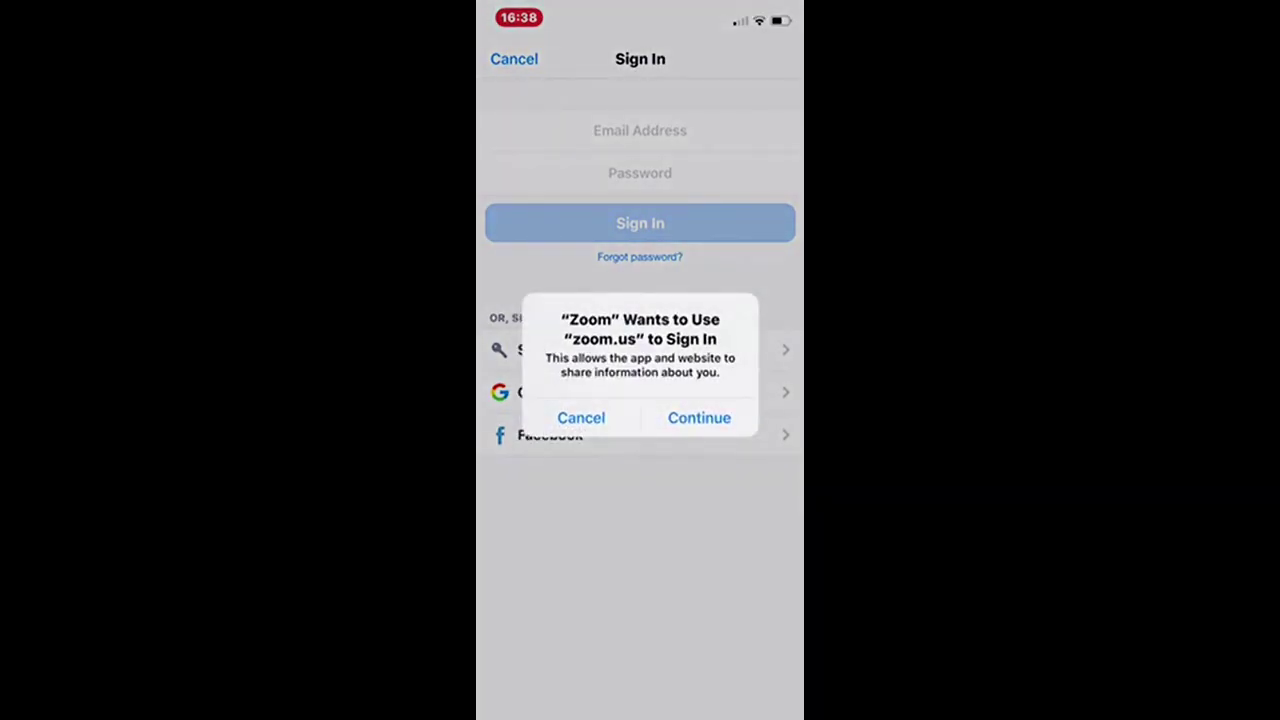
{"action": "left_click", "coordinate": [699, 417]}
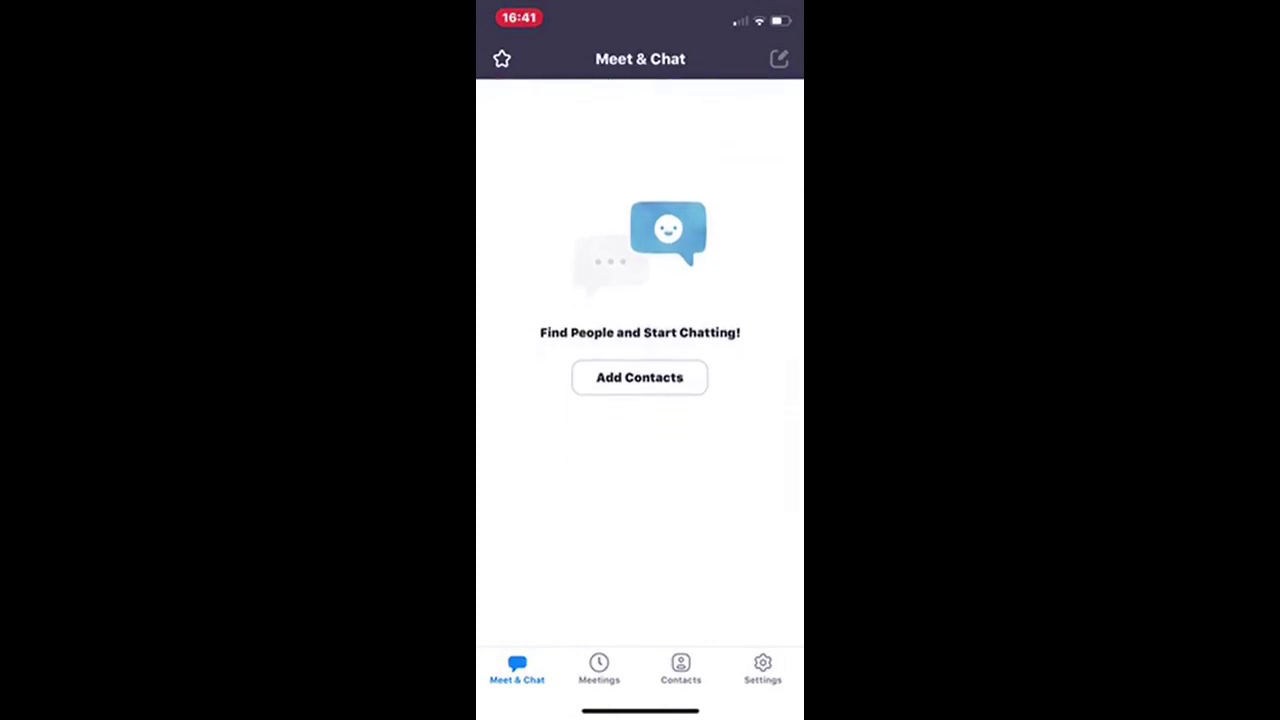
- Browse the Meetings, Contacts and Settings tabs, then bring up the Join a Meeting form
{"action": "left_click", "coordinate": [599, 670]}
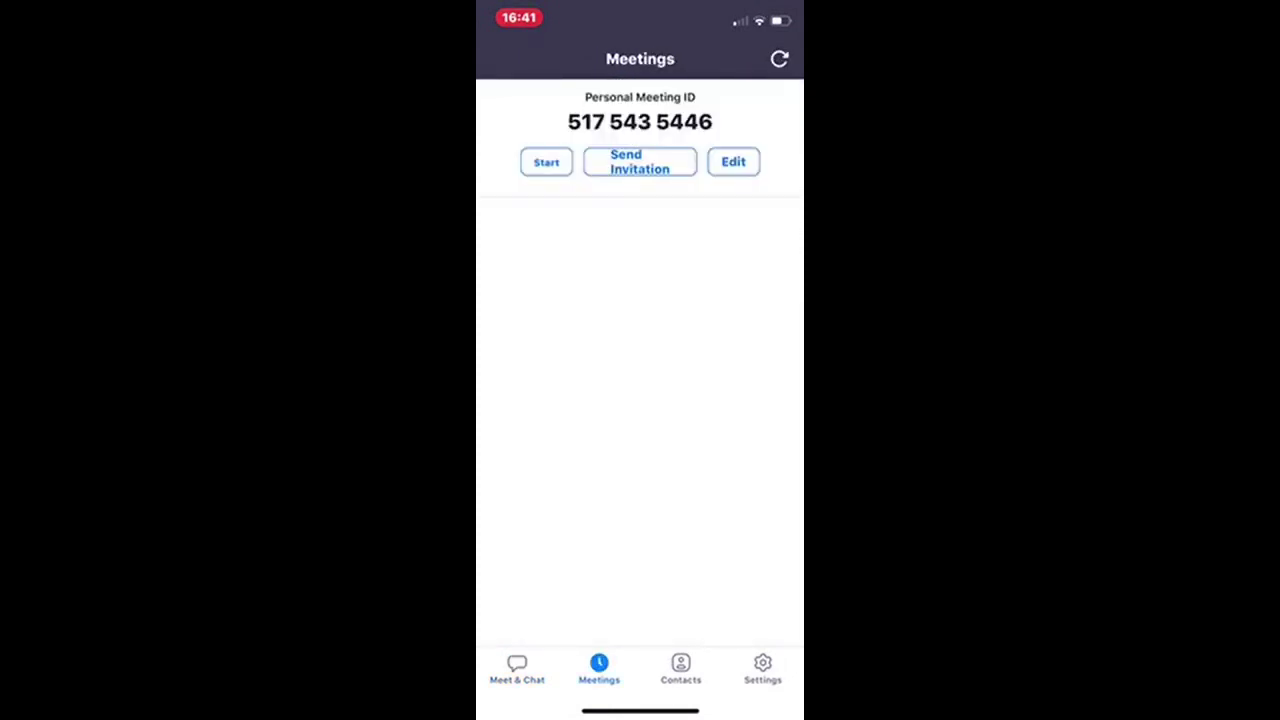
{"action": "left_click", "coordinate": [517, 670]}
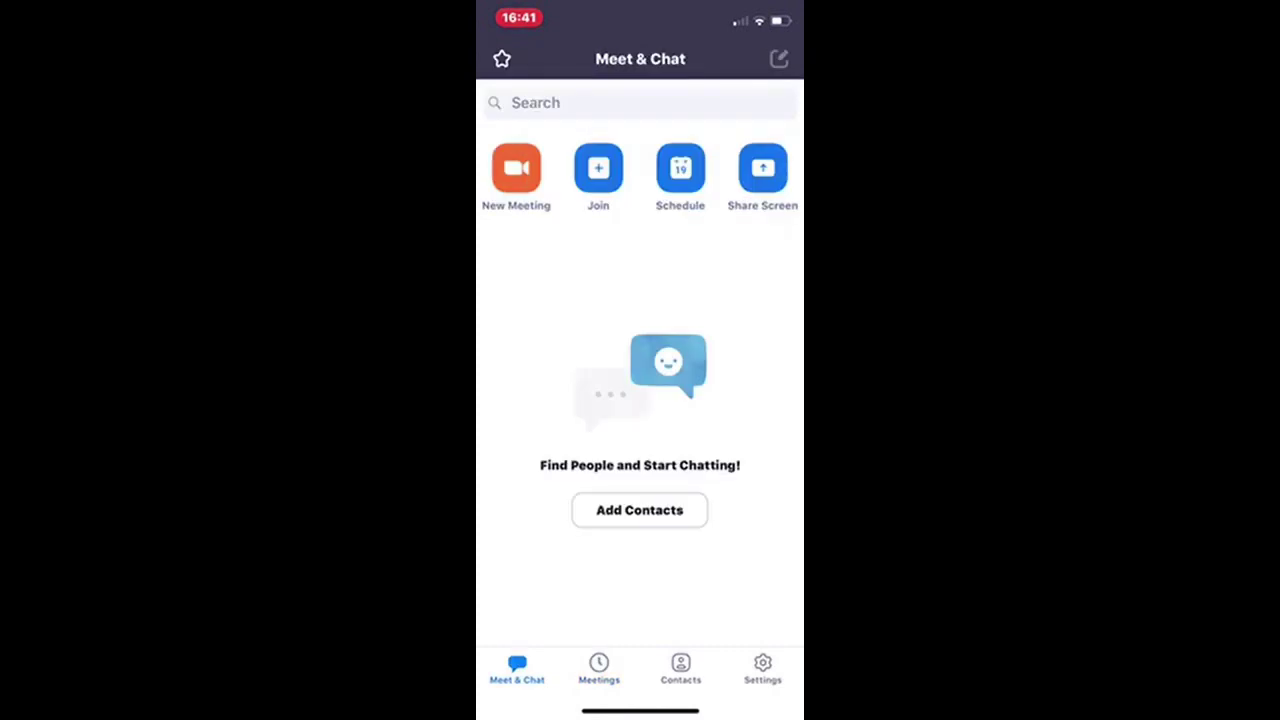
{"action": "left_click", "coordinate": [681, 670]}
{"action": "left_click", "coordinate": [614, 283]}
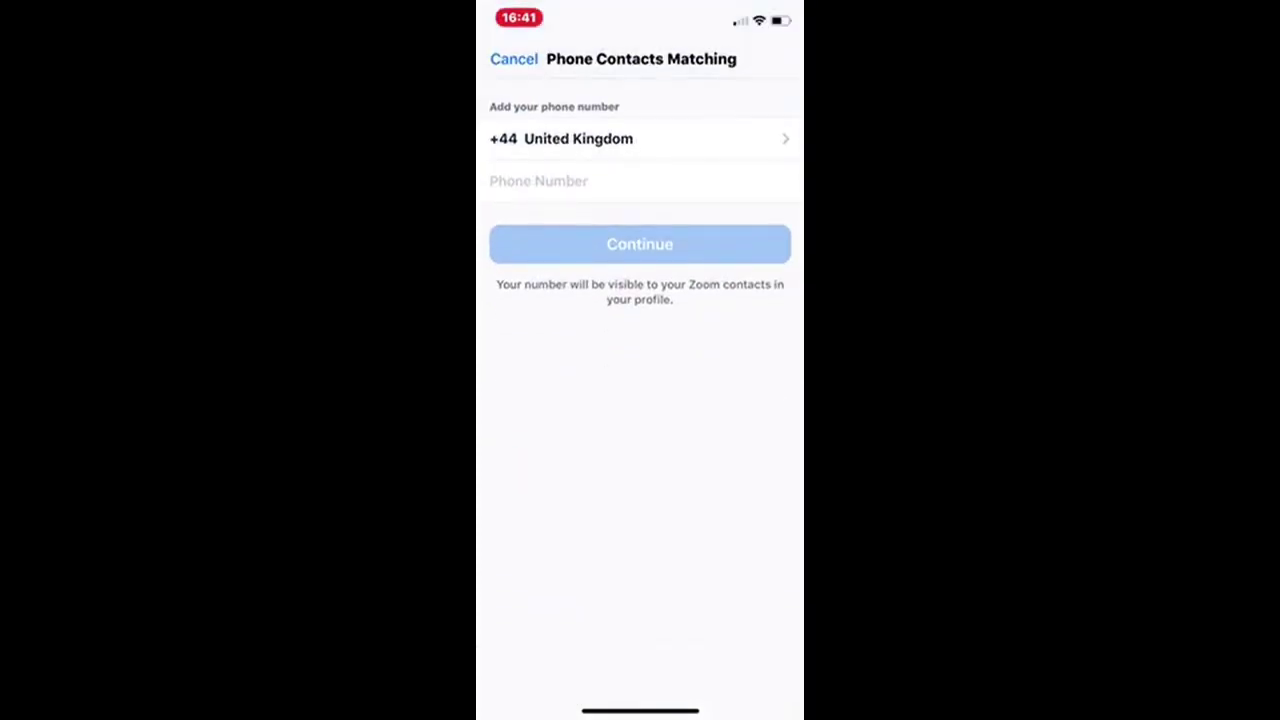
{"action": "left_click", "coordinate": [514, 59]}
{"action": "left_click", "coordinate": [763, 670]}
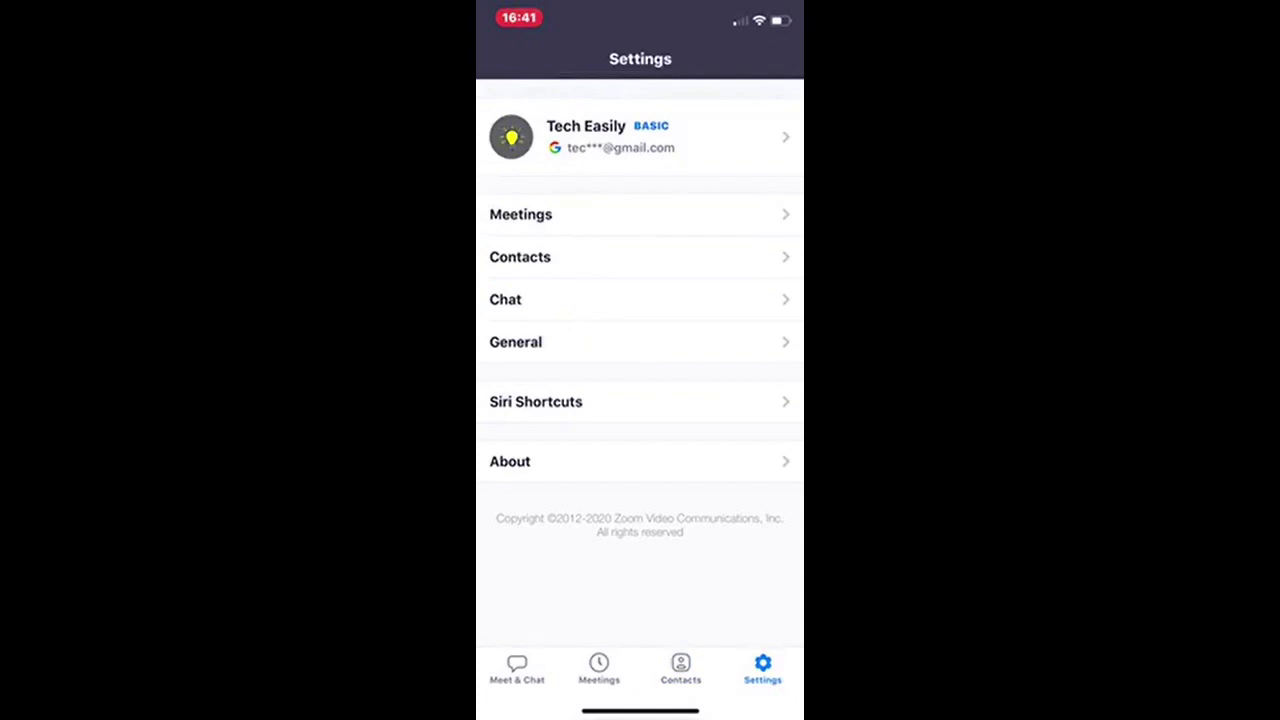
{"action": "left_click", "coordinate": [517, 670]}
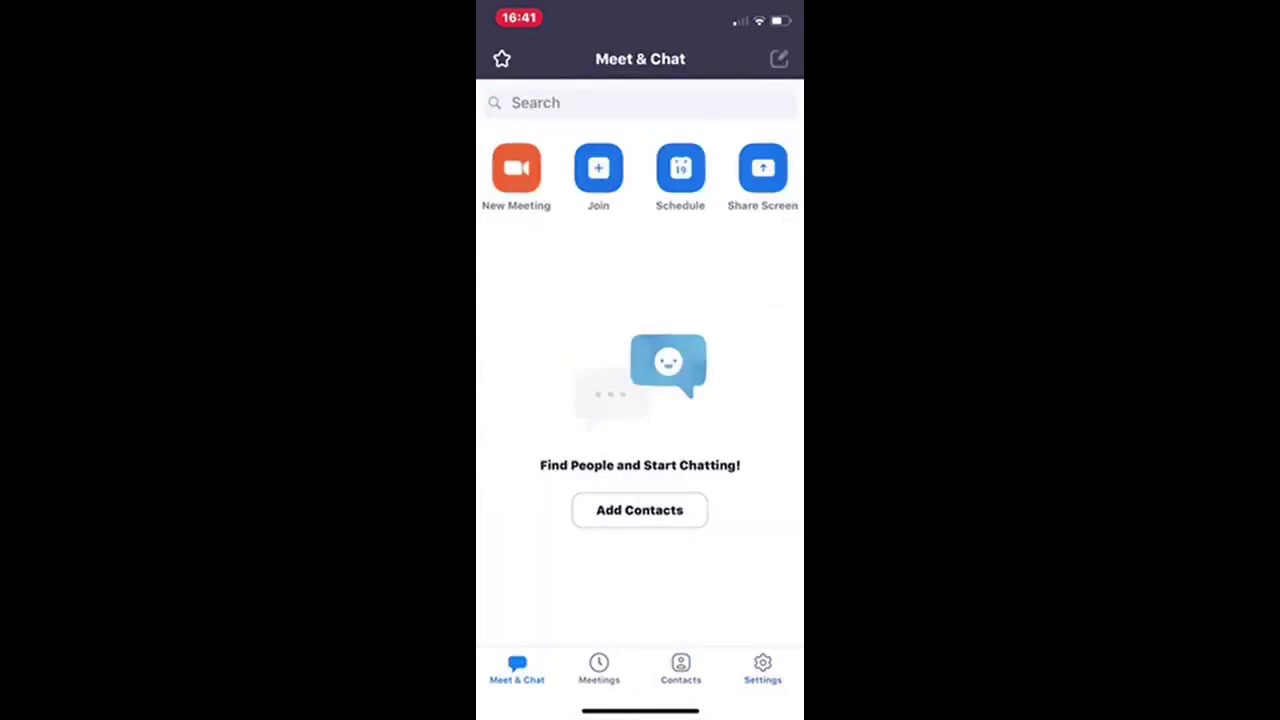
{"action": "left_click", "coordinate": [598, 170]}
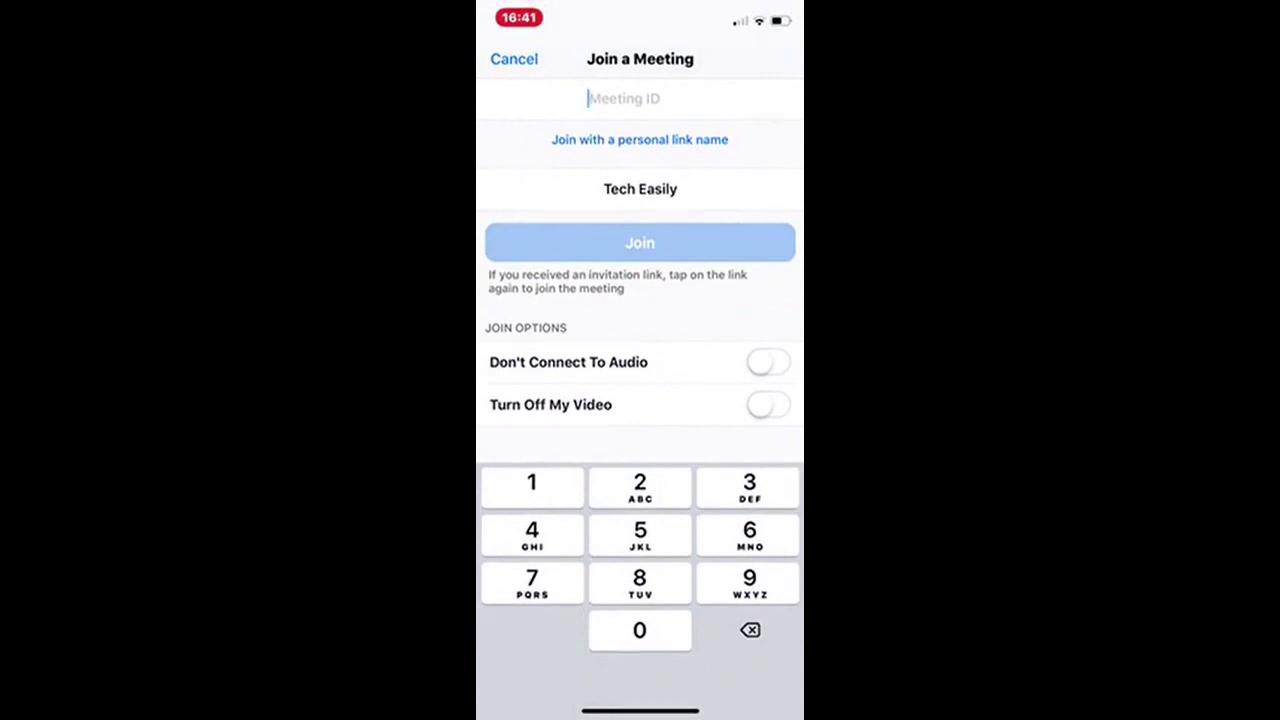